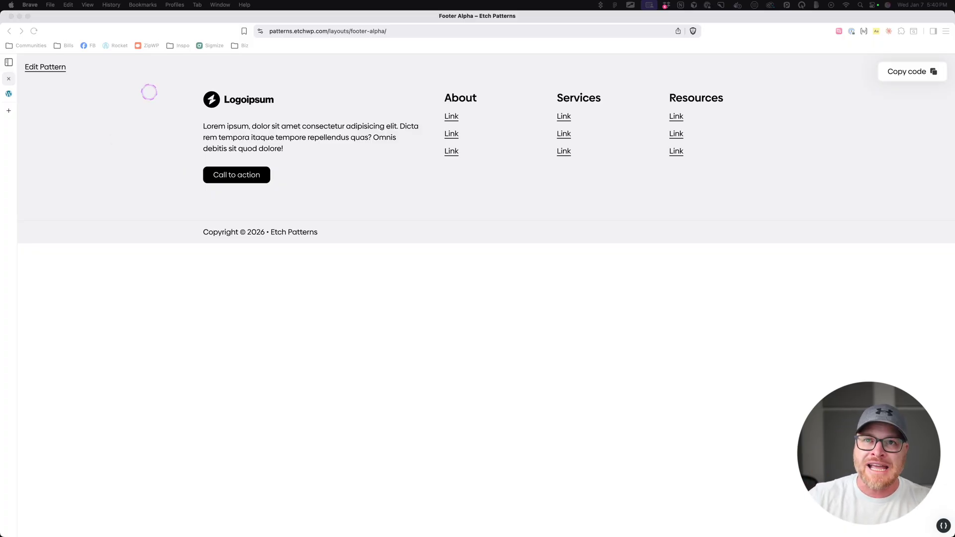
- Switch to the Page Building 101 tab and examine the site's templates and the Header and Main structure of the Index template
click(8, 93)
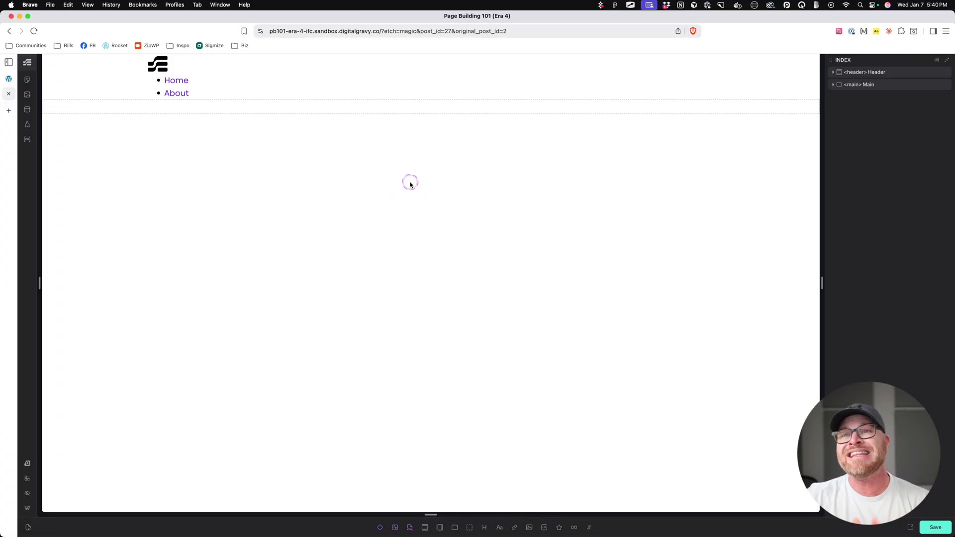
click(34, 109)
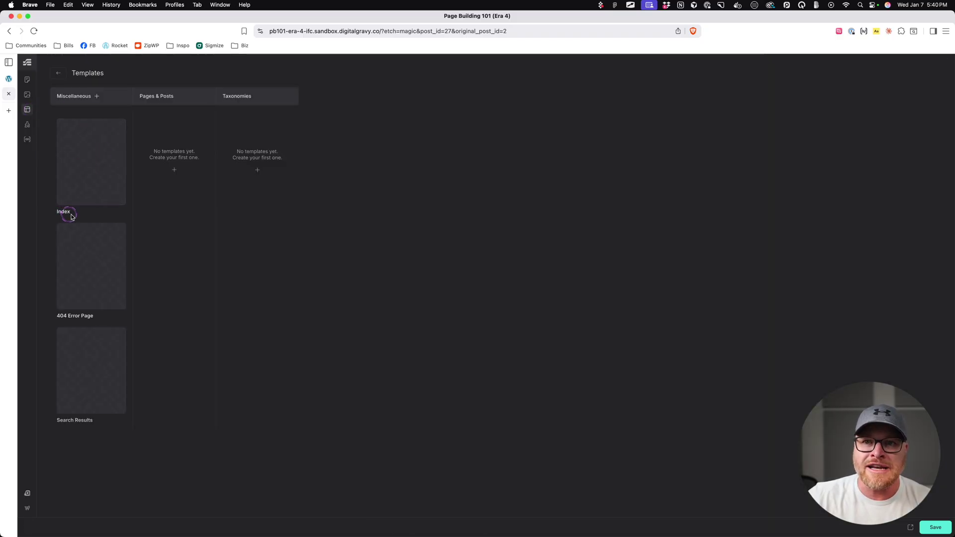
click(74, 70)
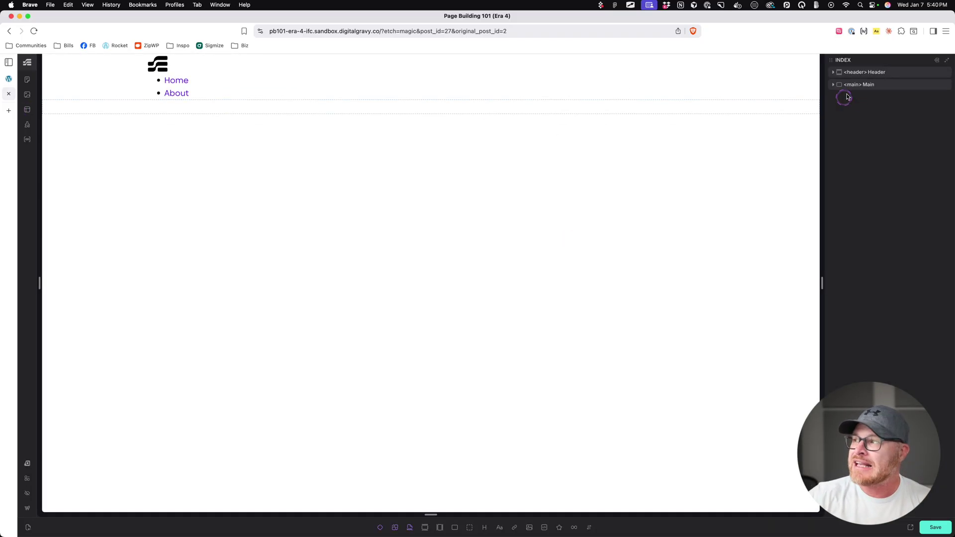
click(880, 73)
click(875, 97)
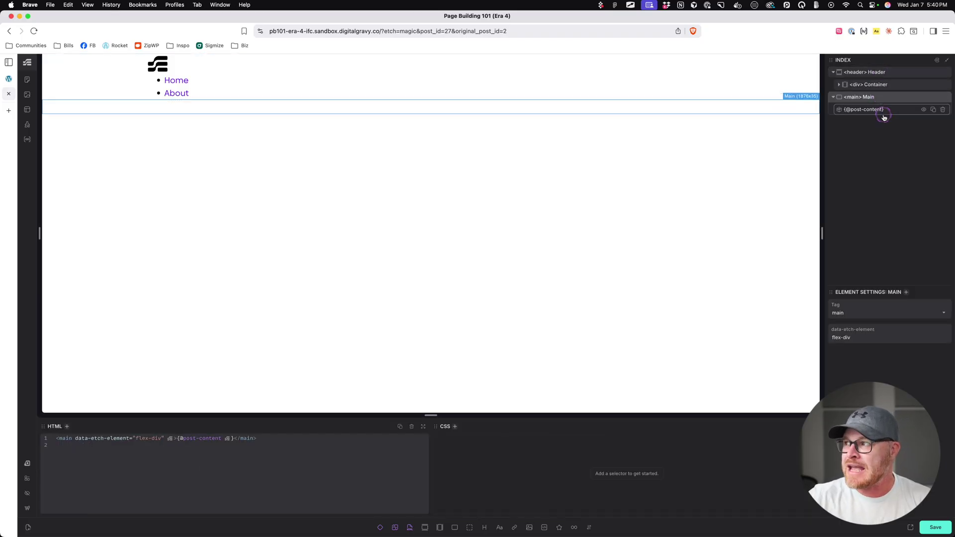
click(832, 97)
click(833, 73)
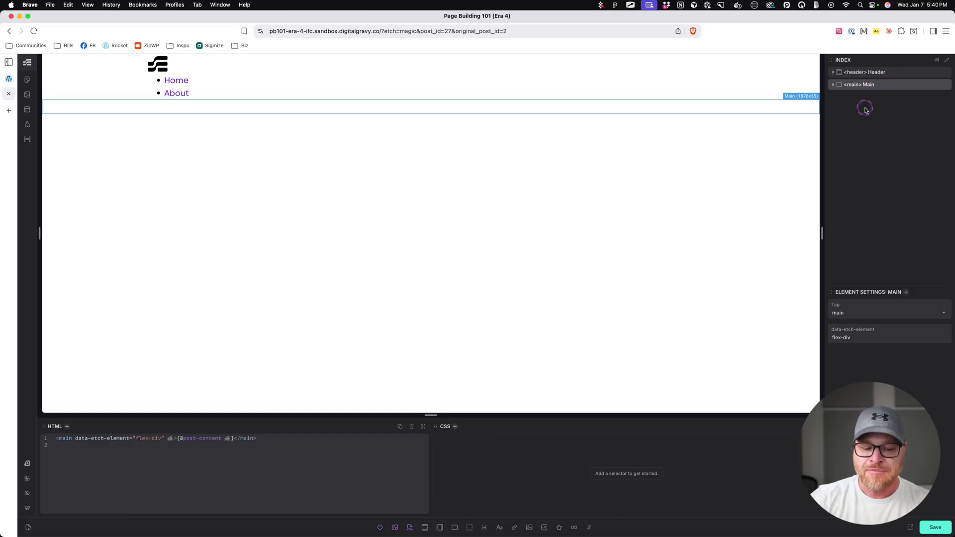
key(Escape)
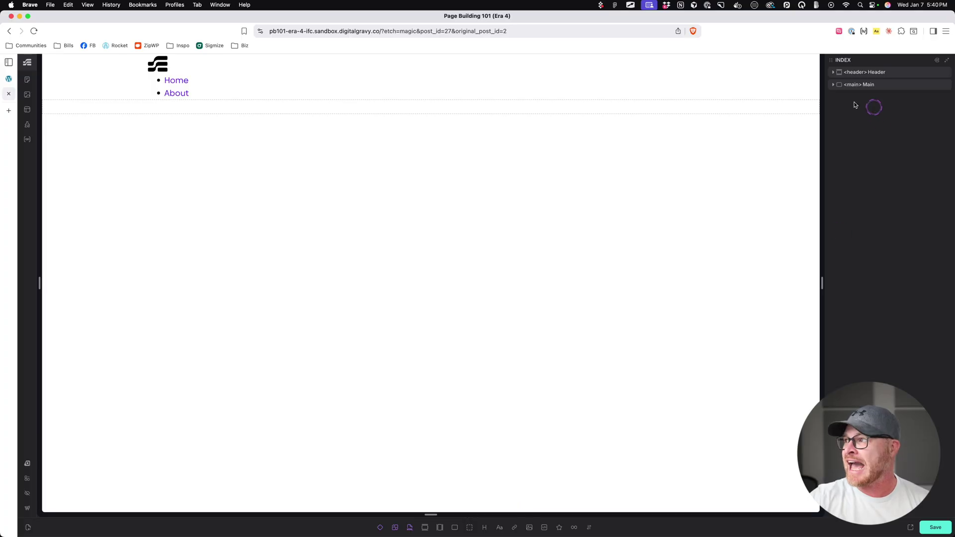
- Insert a div after the Main element at the root of the template
click(872, 85)
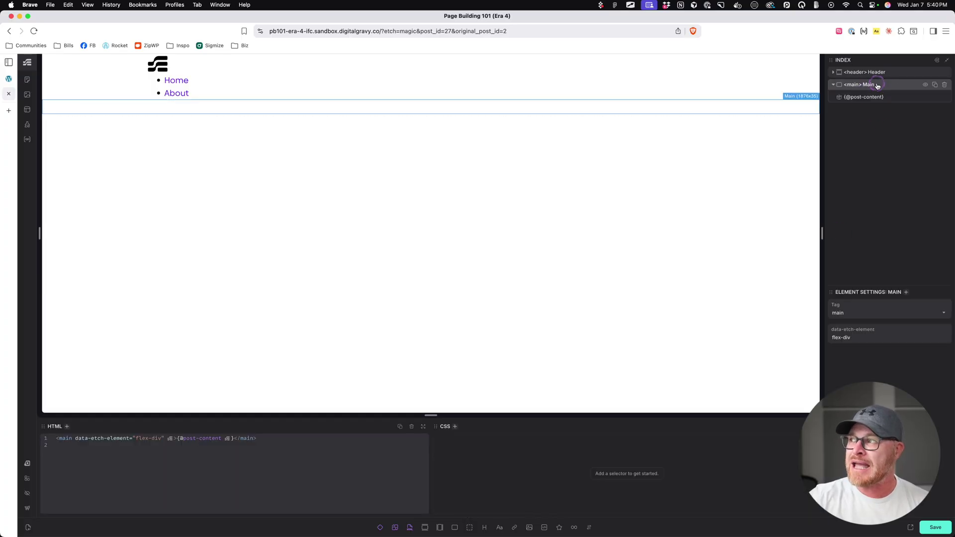
click(497, 345)
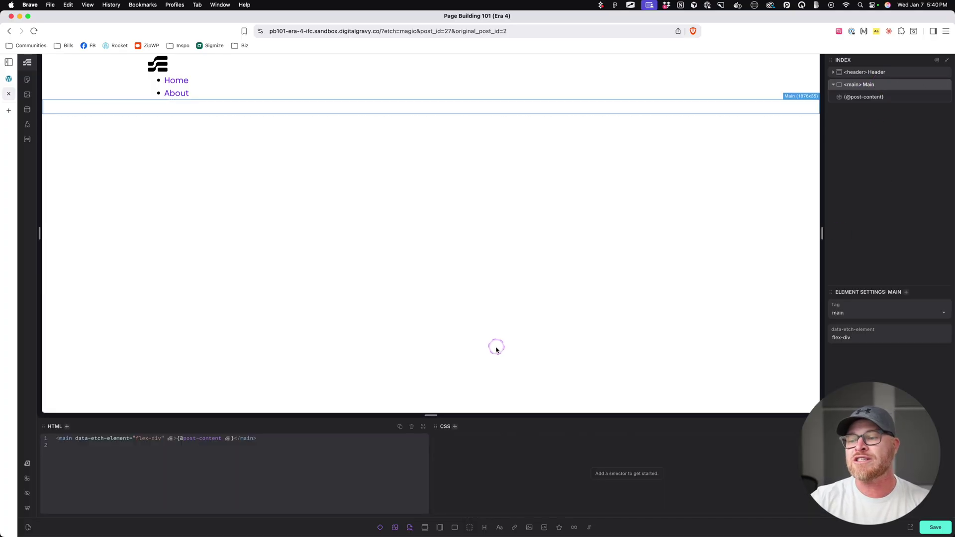
click(462, 529)
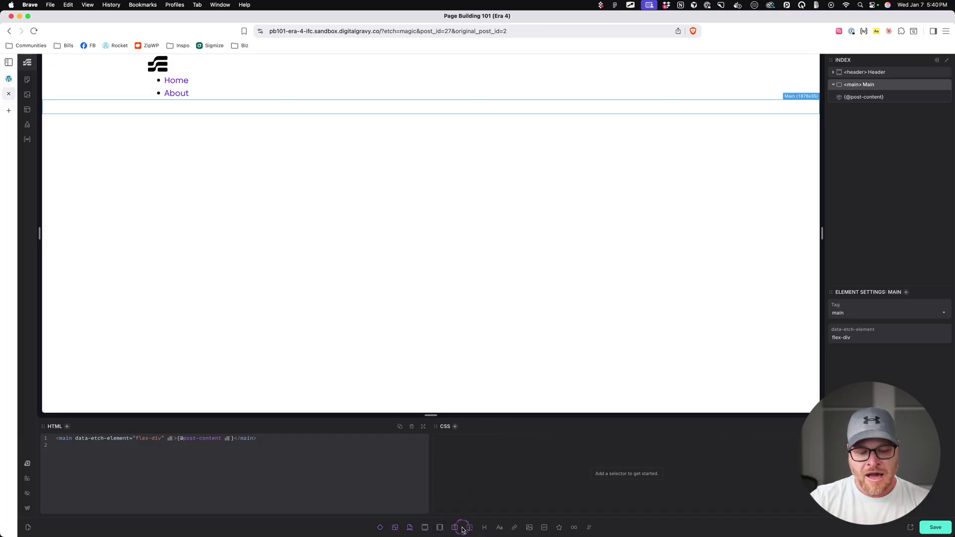
click(471, 529)
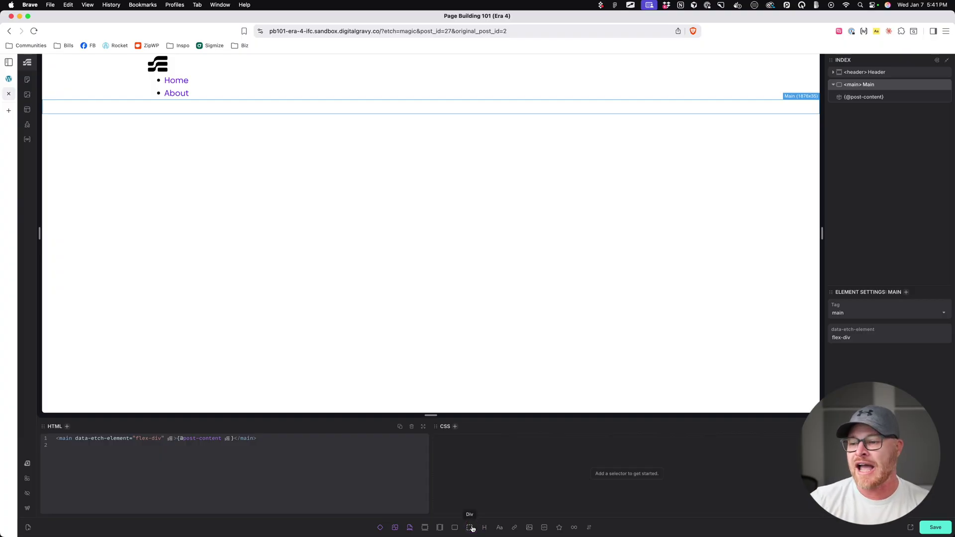
click(472, 528)
- Name the new div Footer and change its HTML tag to footer
click(863, 113)
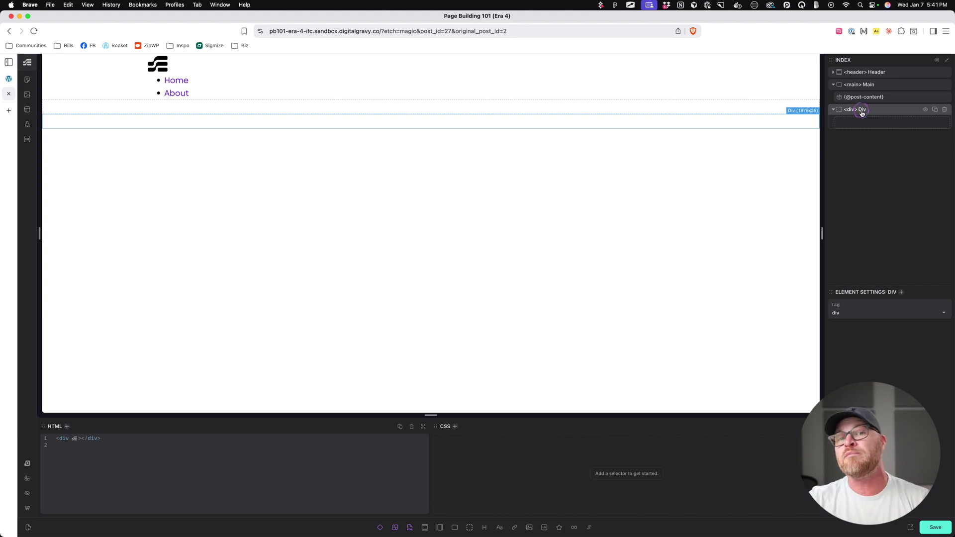
text(Footer)
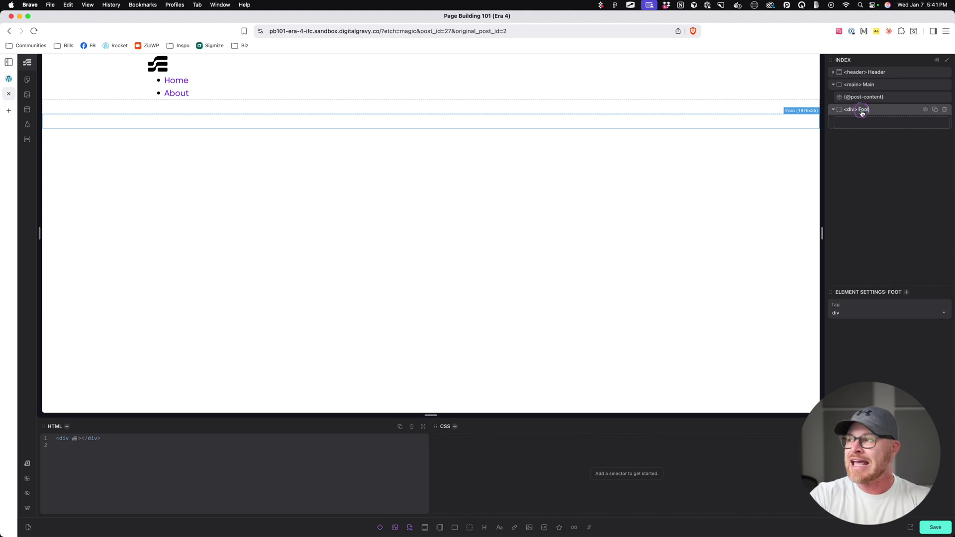
double_click(849, 110)
text(f)
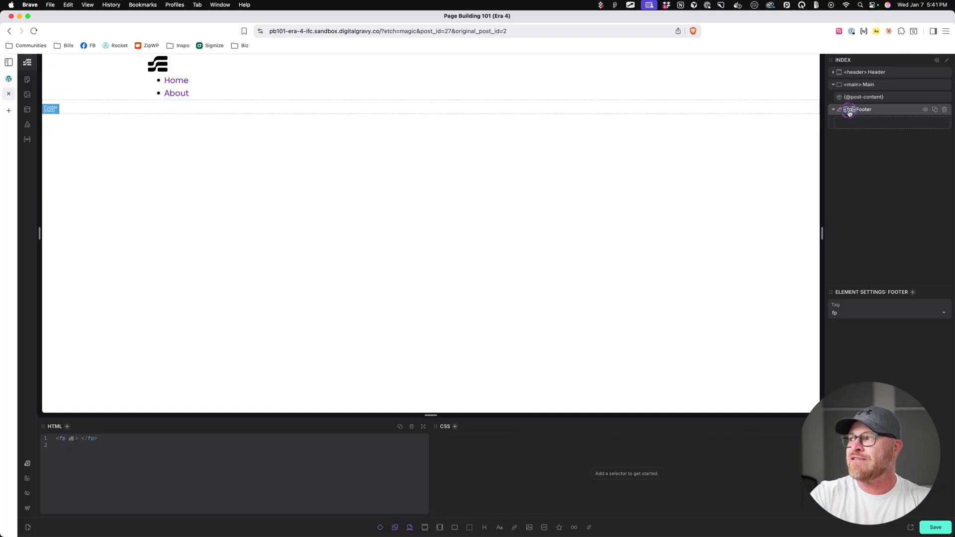
text(ooter)
key(Return)
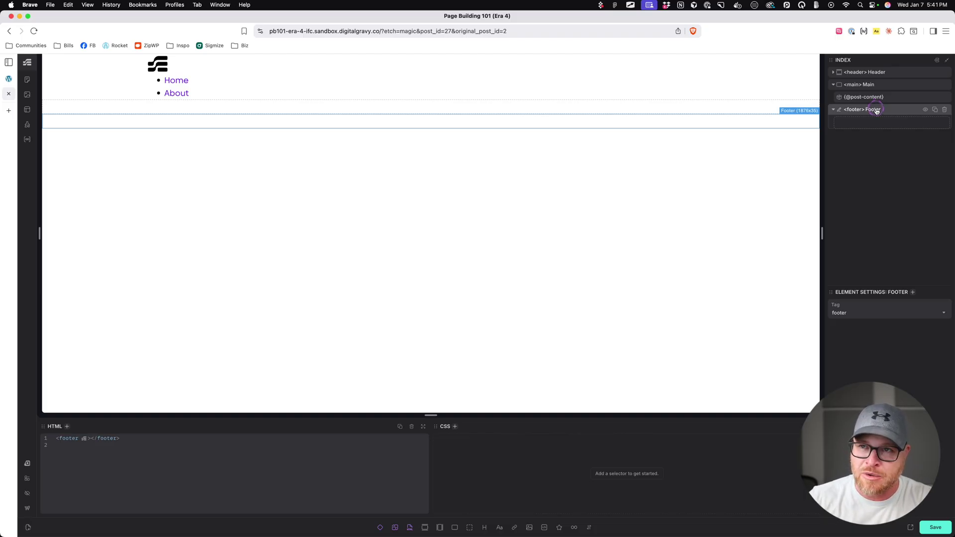
- Examine the Footer Alpha reference layout, outlining the whole footer, the copyright strip and the main content area above it
click(8, 78)
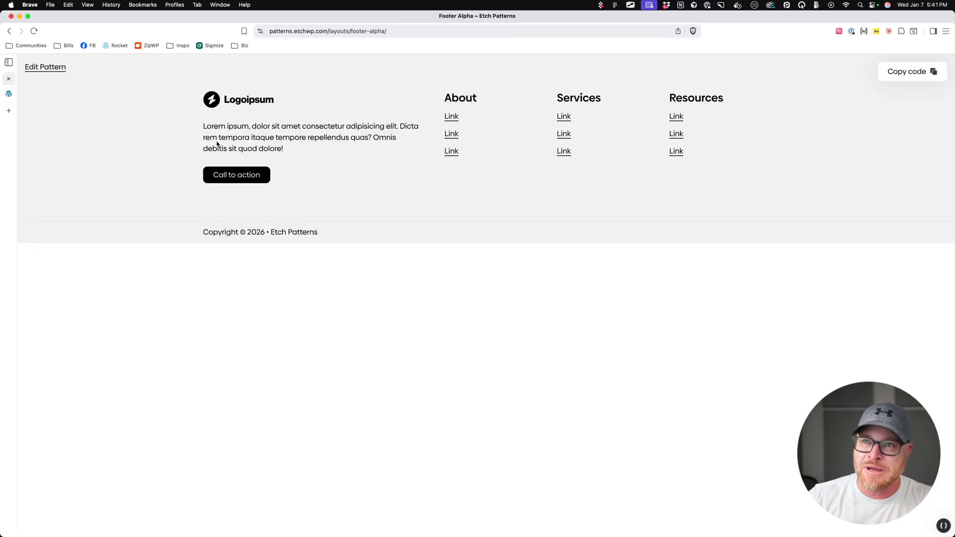
click(200, 135)
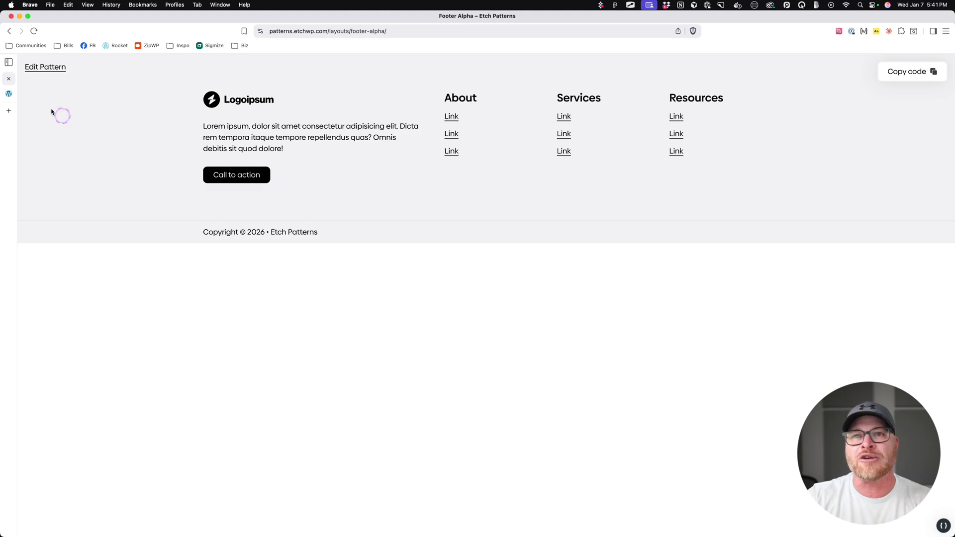
click(10, 95)
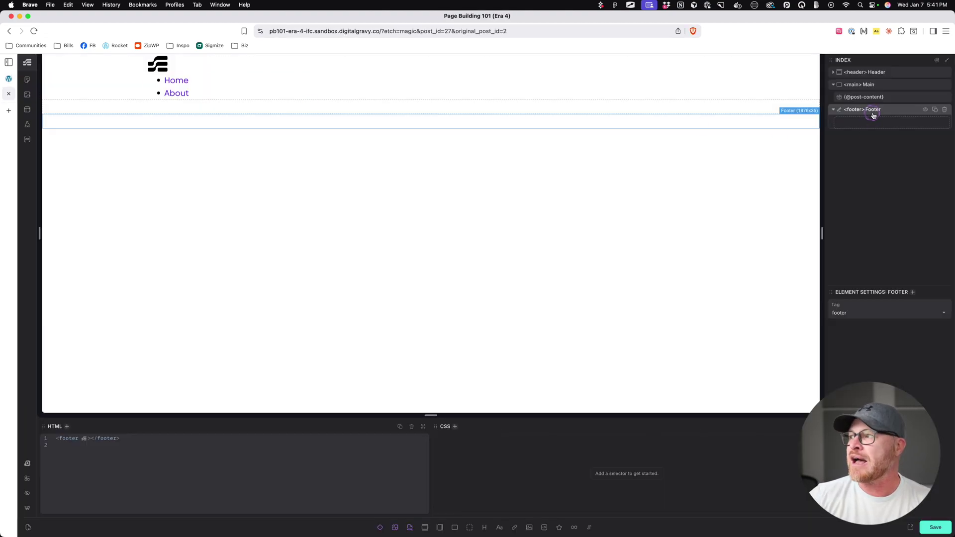
click(9, 78)
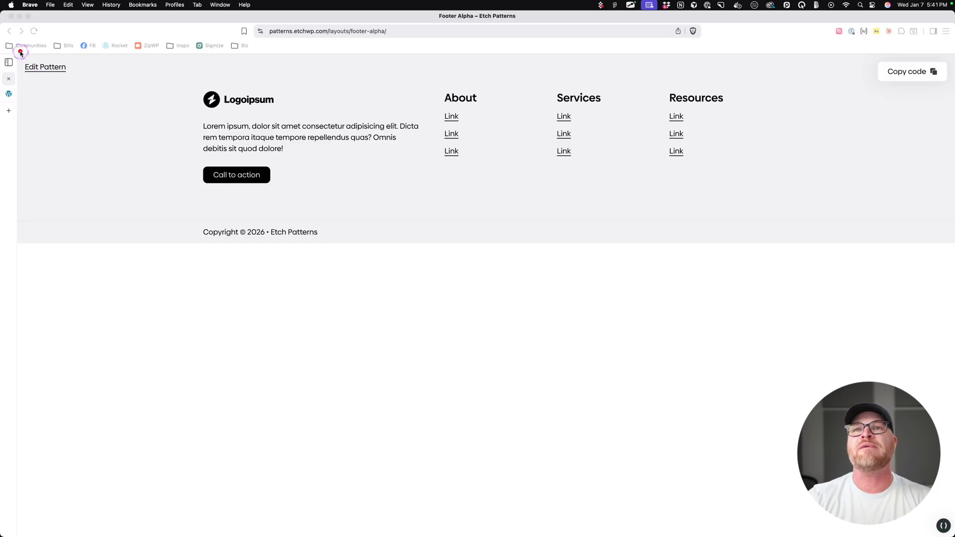
mouse_move(19, 56)
mouse_down()
mouse_move(744, 145)
mouse_move(953, 242)
mouse_up()
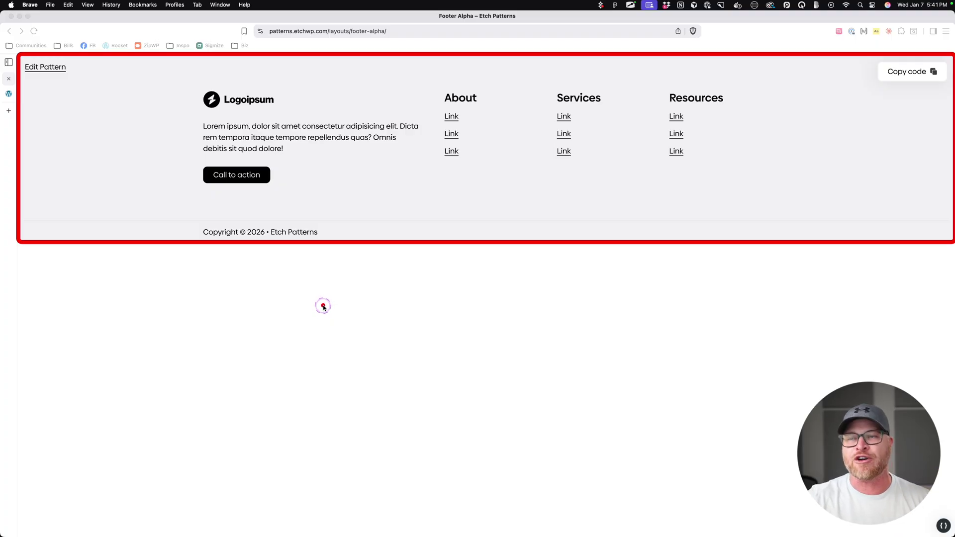
mouse_move(20, 219)
mouse_down()
mouse_move(573, 240)
mouse_move(952, 241)
mouse_up()
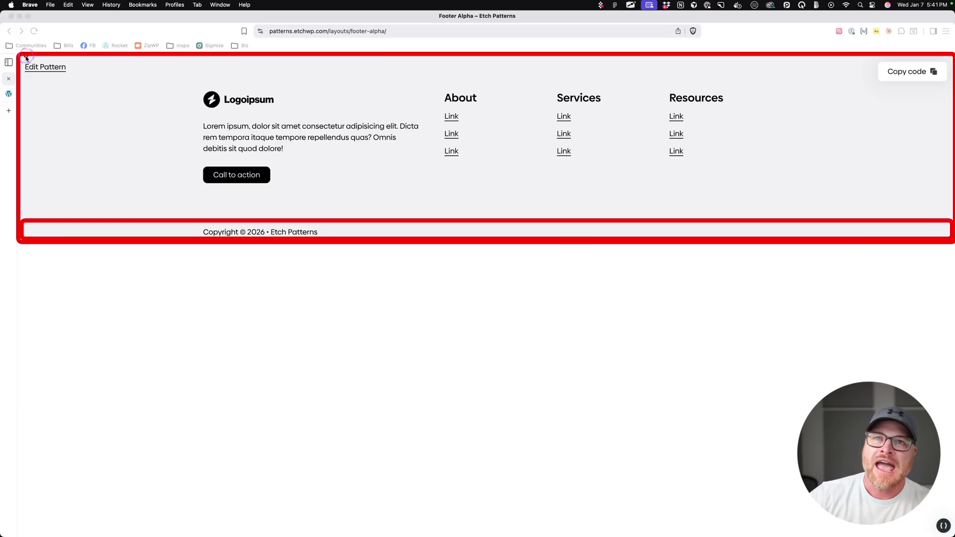
mouse_move(21, 60)
mouse_down()
mouse_move(348, 108)
mouse_move(793, 209)
mouse_move(952, 219)
mouse_up()
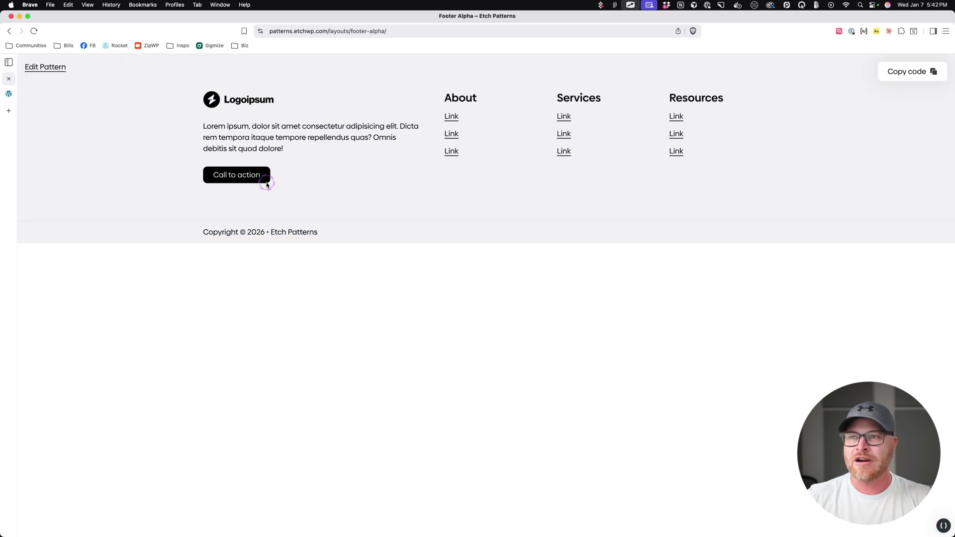
- Return to the Page Building 101 tab and insert two divs inside the Footer element
click(8, 94)
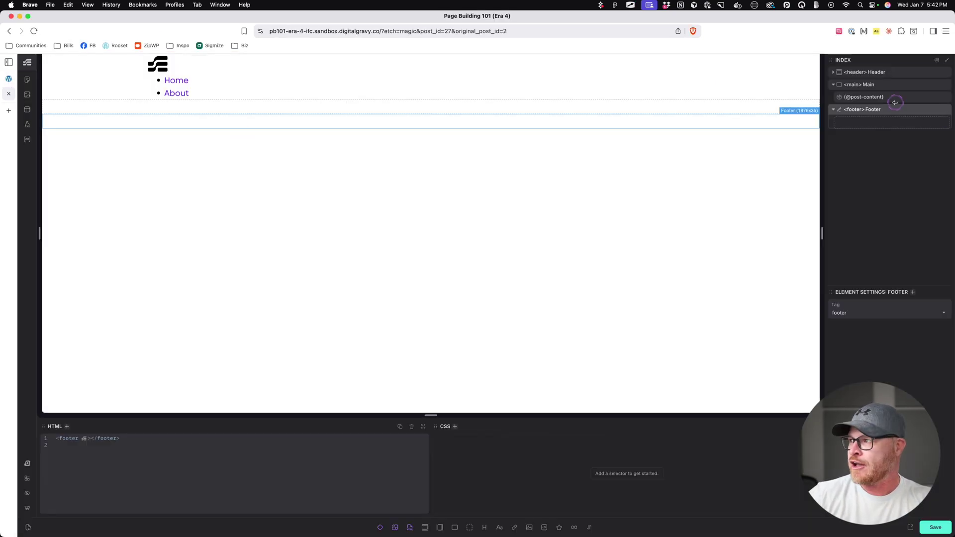
click(470, 526)
click(470, 526)
- Name the footer's first div Top and its second div Bottom
click(865, 124)
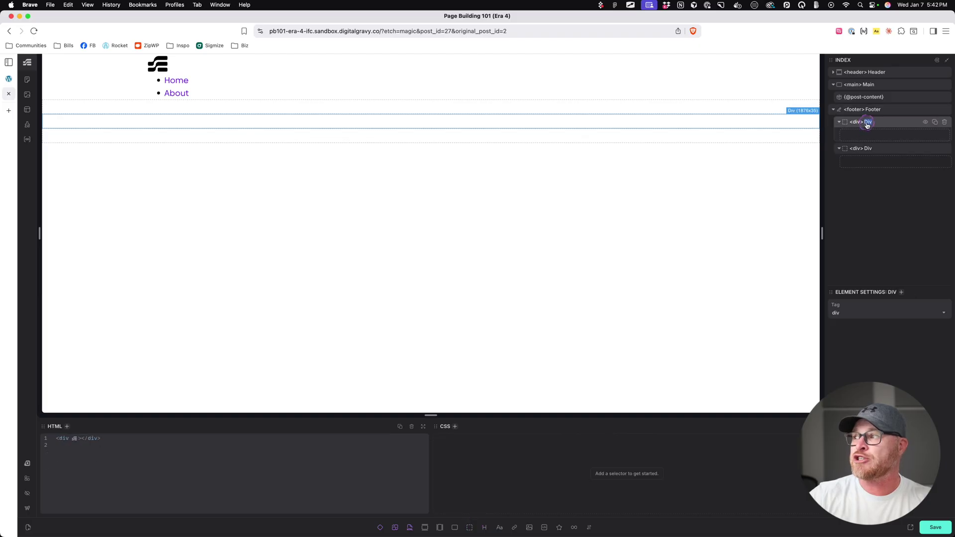
text(Top)
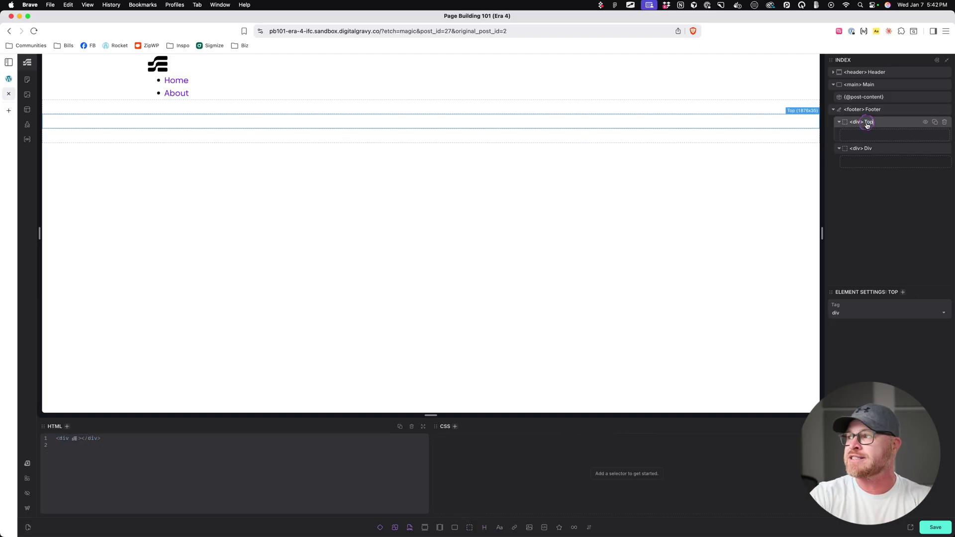
click(867, 149)
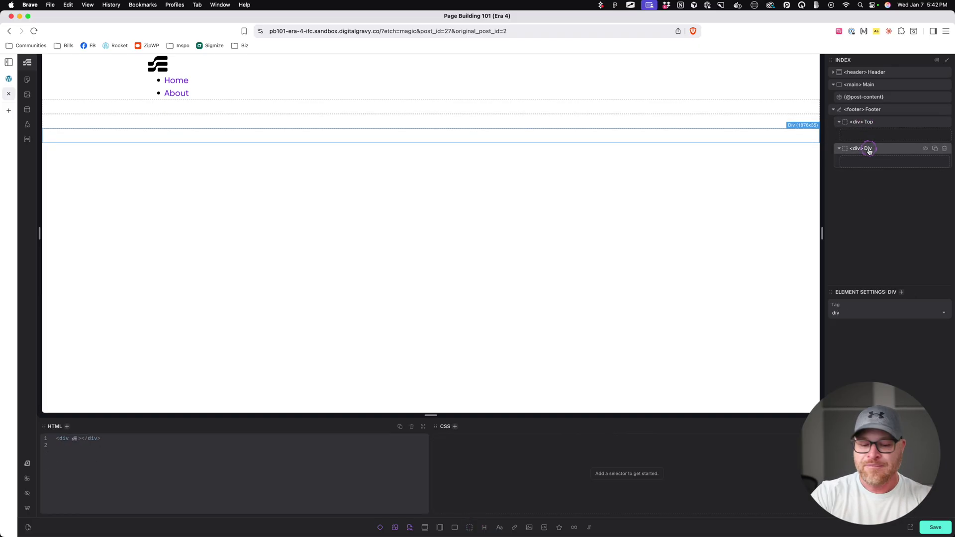
double_click(867, 149)
text(B)
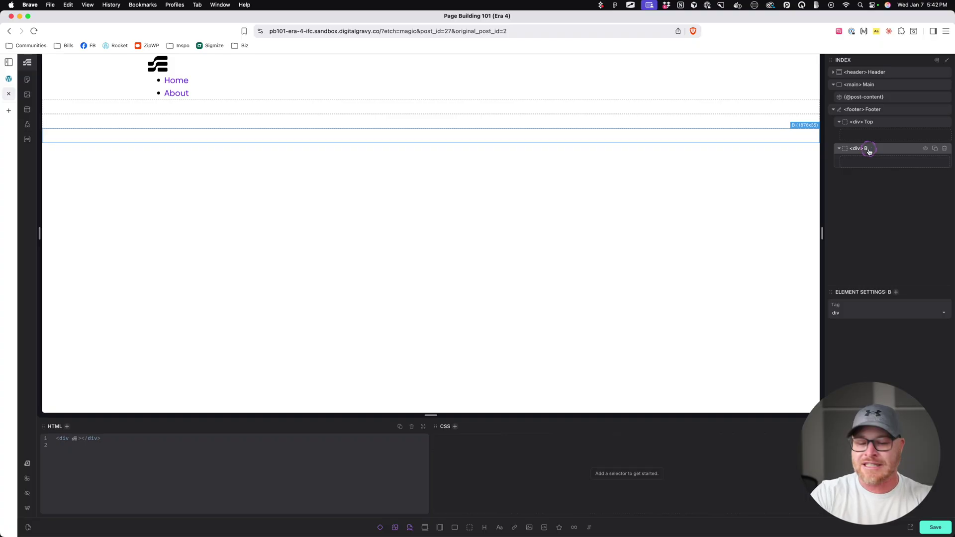
text(ottom)
- Compare the new footer structure with the upper and lower sections of the Footer Alpha reference
click(234, 120)
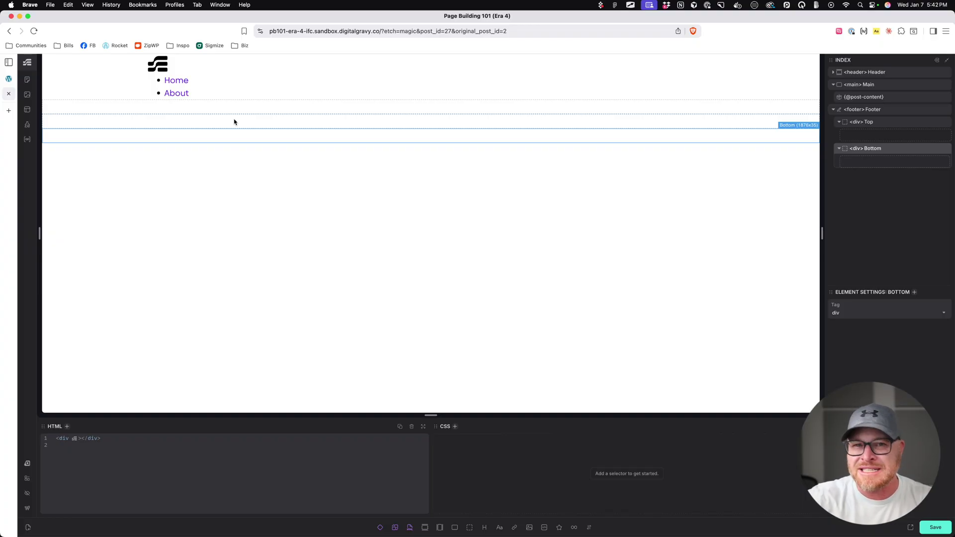
click(211, 122)
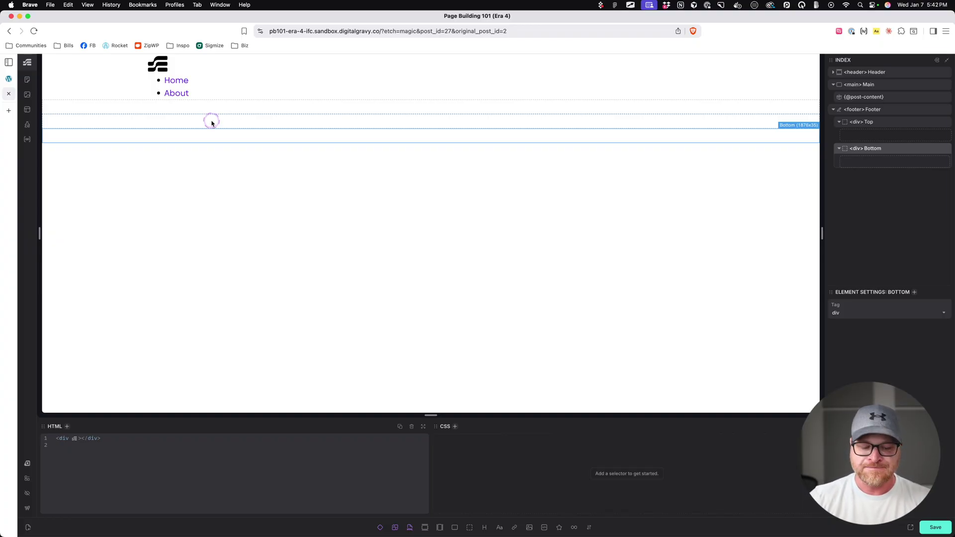
click(80, 117)
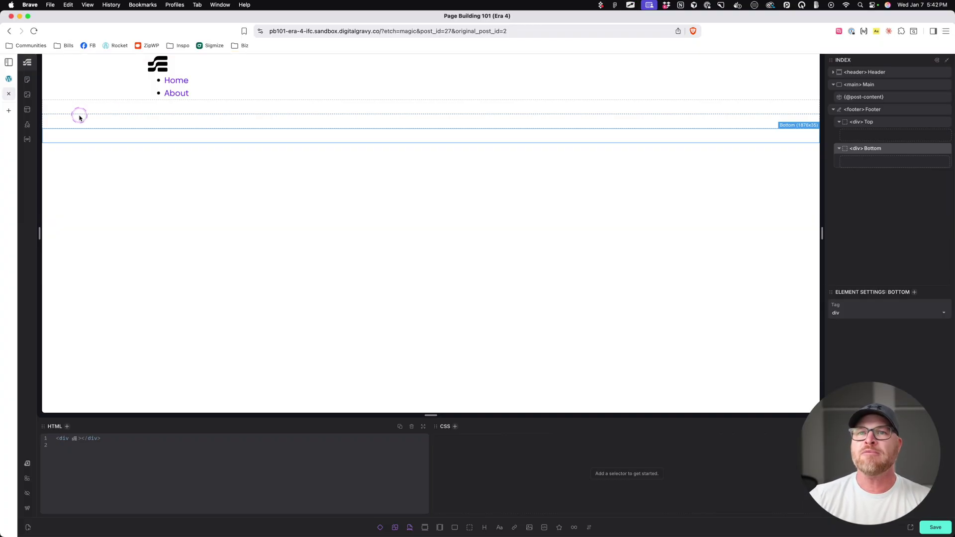
click(9, 78)
click(38, 72)
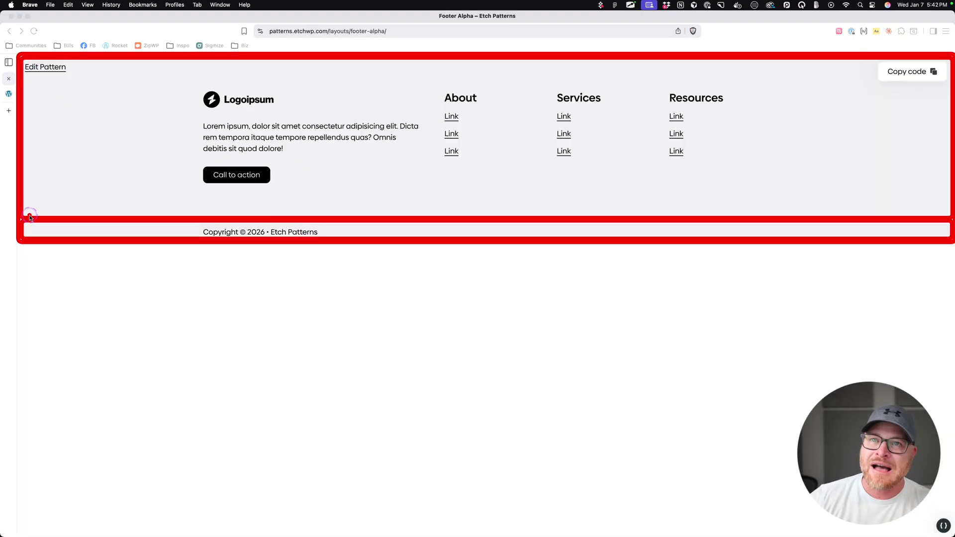
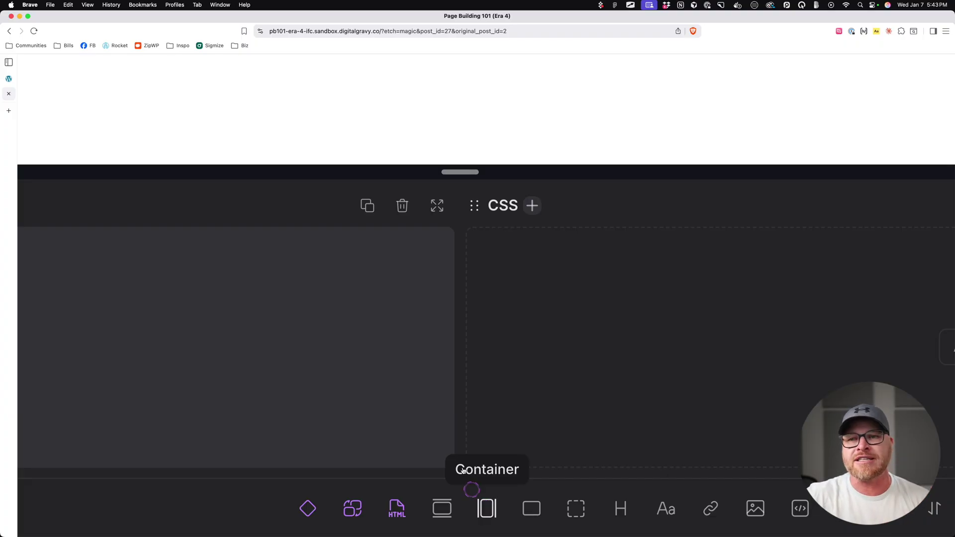
- Insert a container inside each of the footer's Top and Bottom divs
key(super+0)
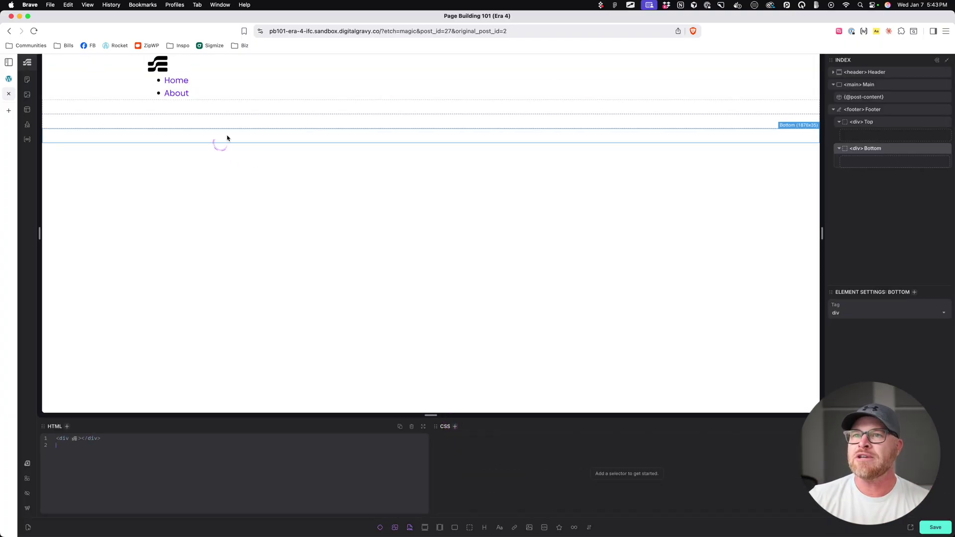
click(440, 527)
click(856, 162)
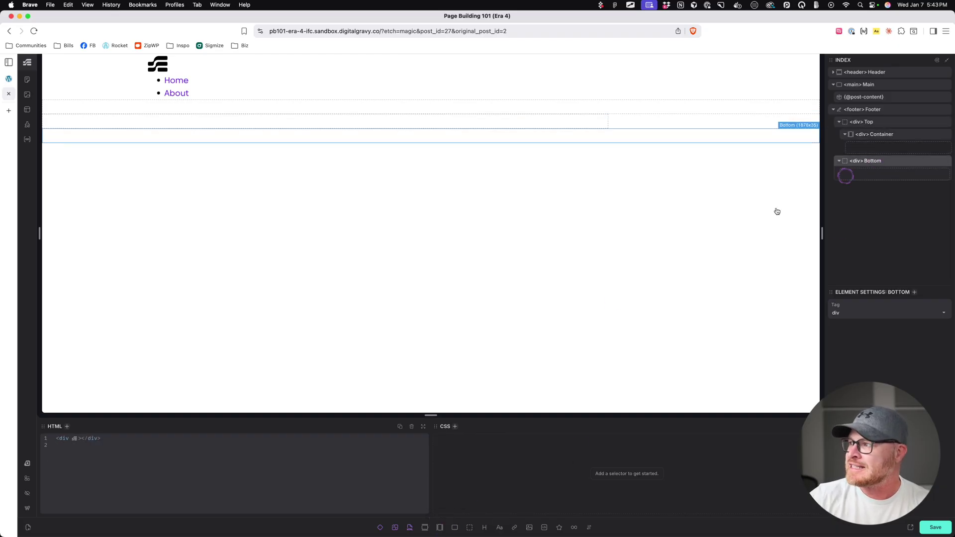
click(440, 528)
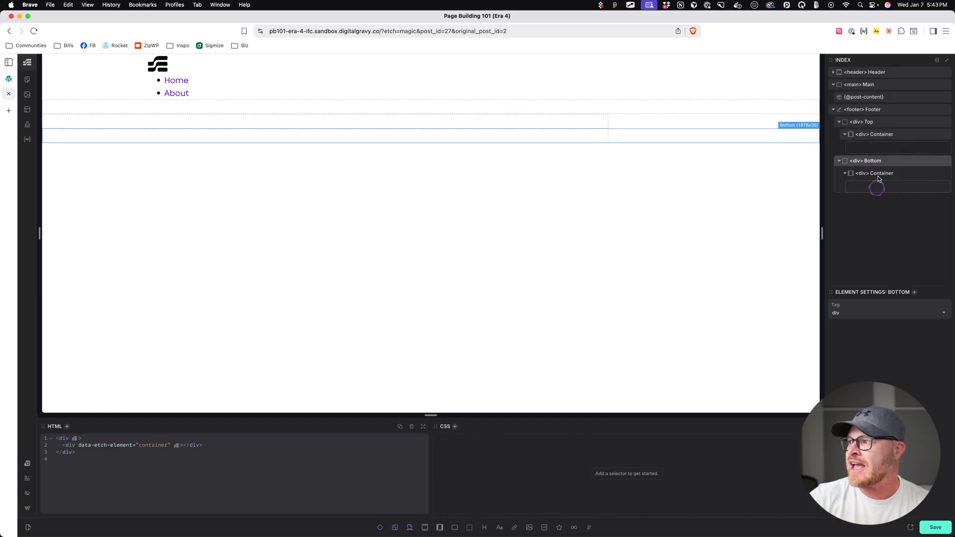
- Rename the container in the footer's Top div as Top Inner and the one in its Bottom div as Bottom Inner
double_click(883, 134)
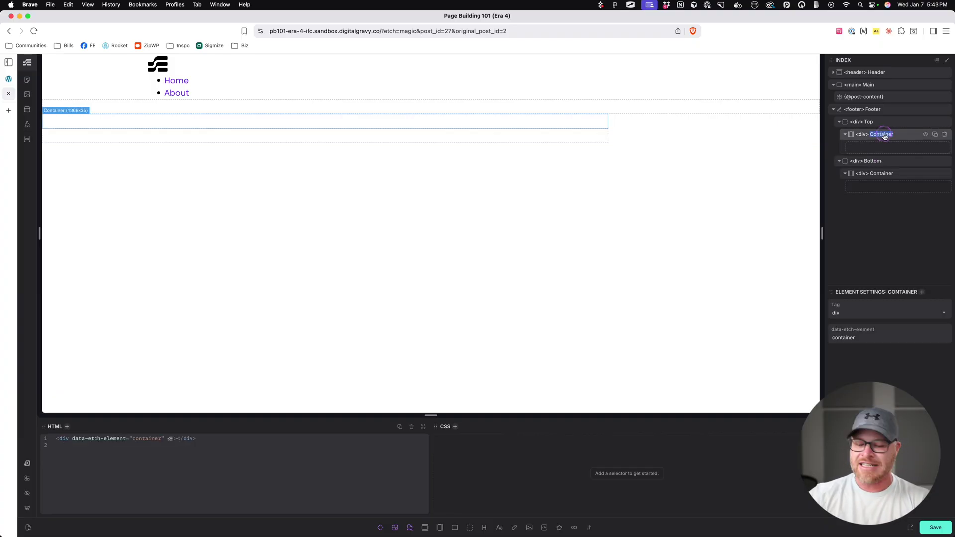
text(Top Inner)
key(Return)
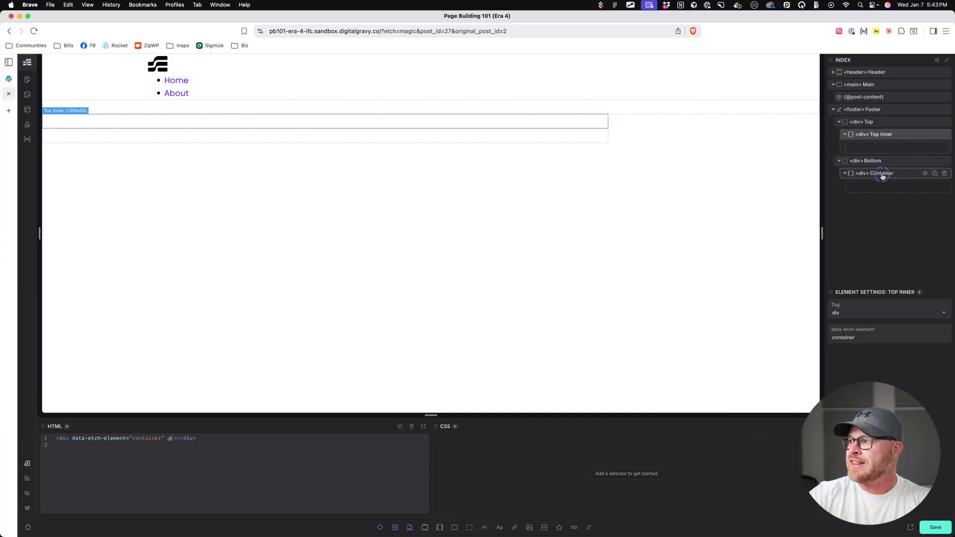
double_click(881, 173)
text(Bottom Inner)
key(Return)
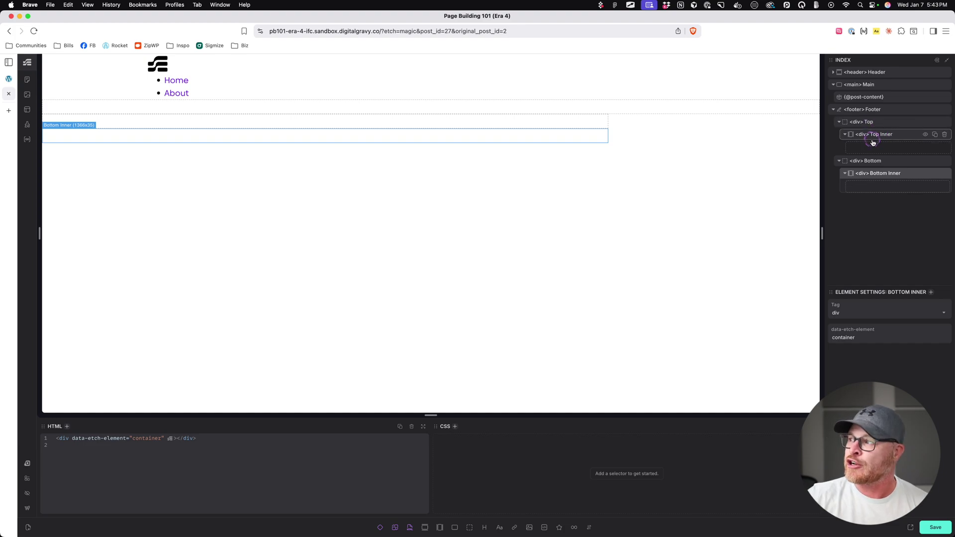
click(873, 114)
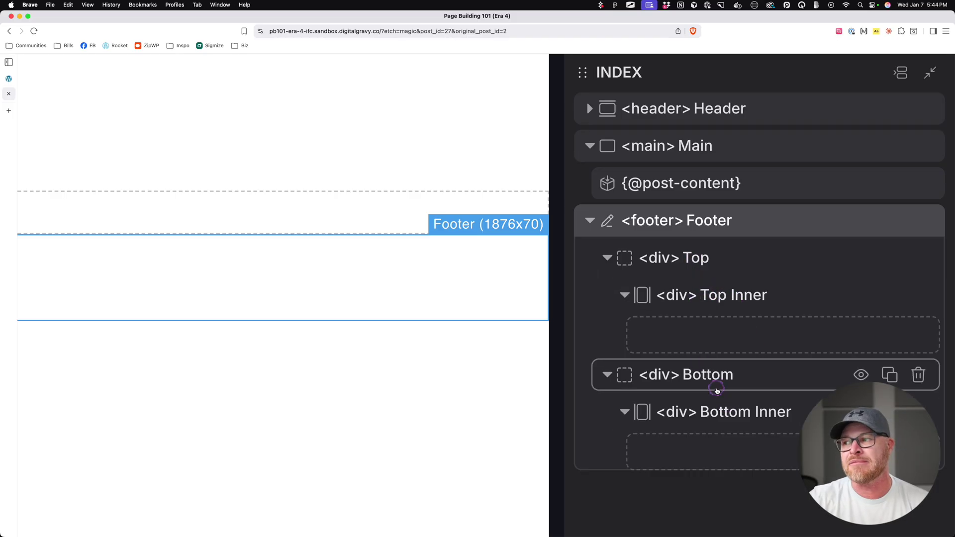
key(super+0)
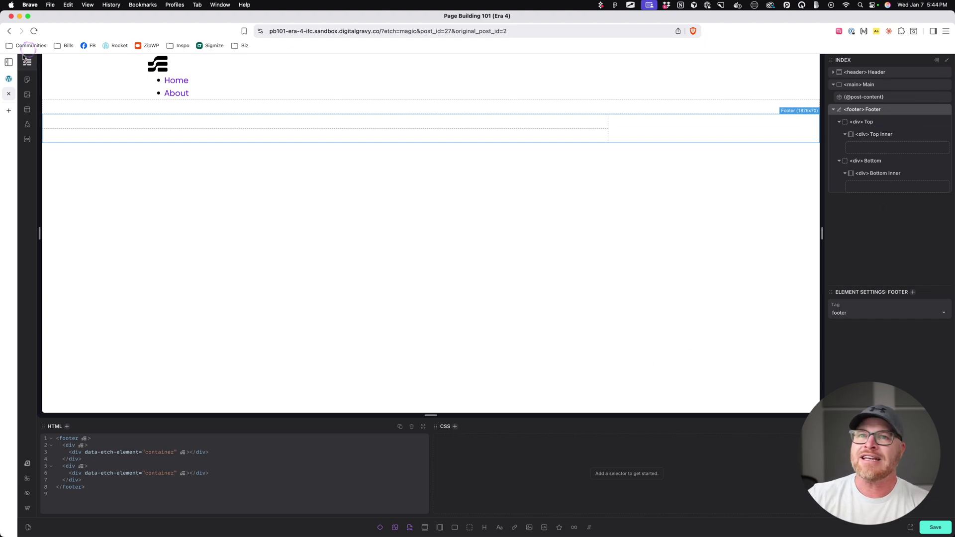
- Switch to the Footer Alpha reference and outline the content block and the link-columns block in its upper section
click(9, 92)
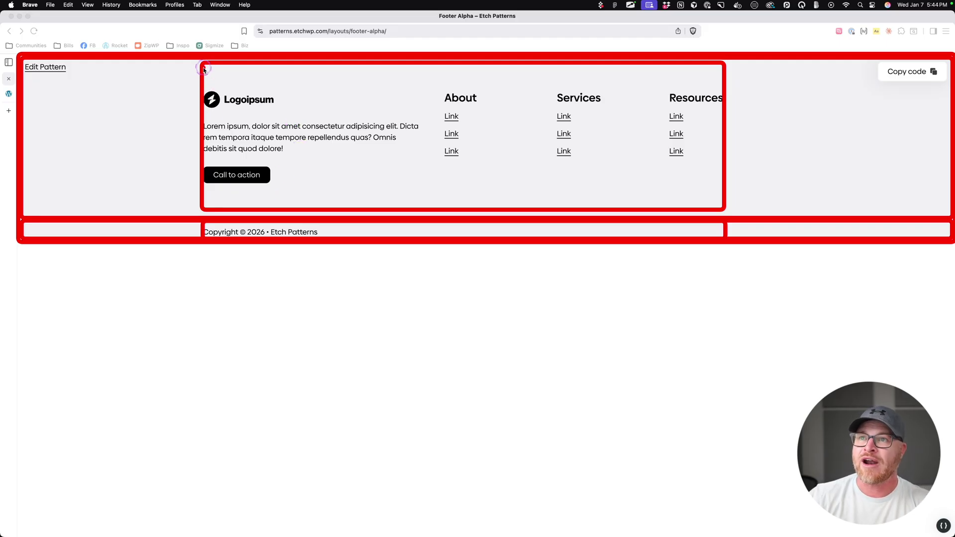
mouse_move(204, 68)
mouse_down()
mouse_move(339, 113)
mouse_move(426, 207)
mouse_up()
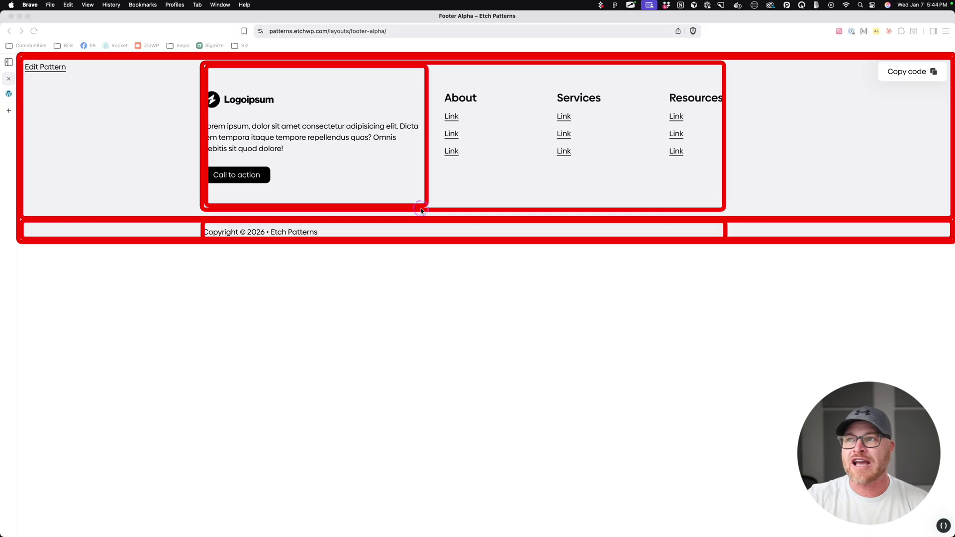
mouse_move(429, 67)
mouse_down()
mouse_move(487, 73)
mouse_move(683, 154)
mouse_move(720, 208)
mouse_up()
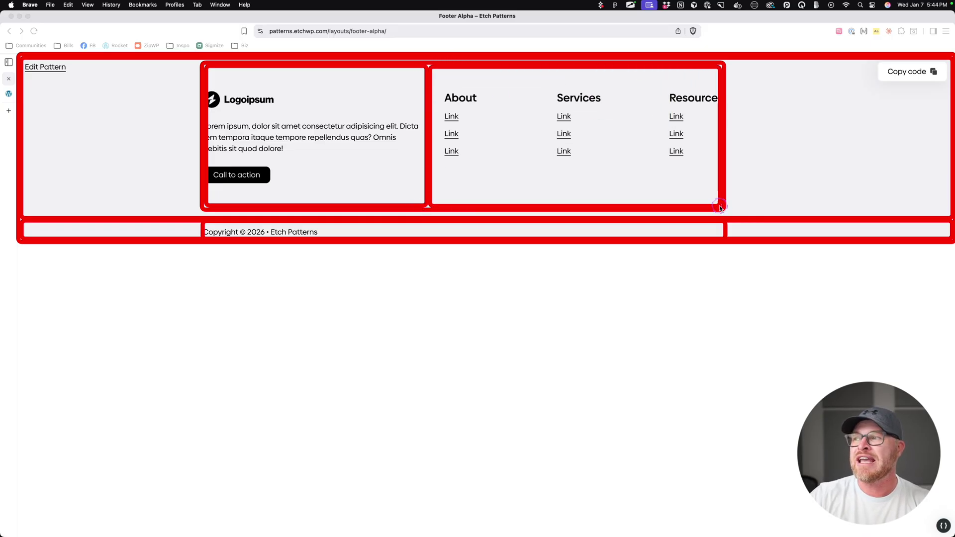
click(674, 197)
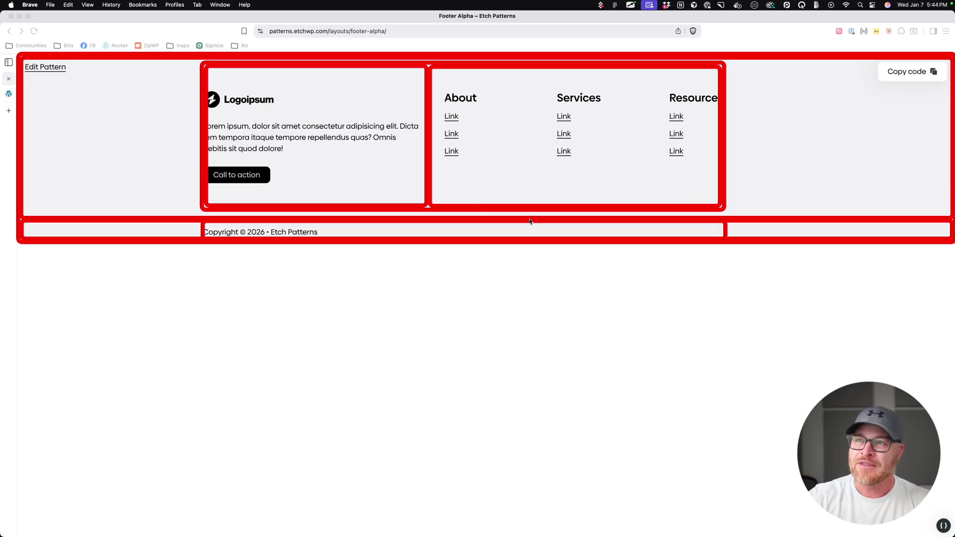
click(305, 128)
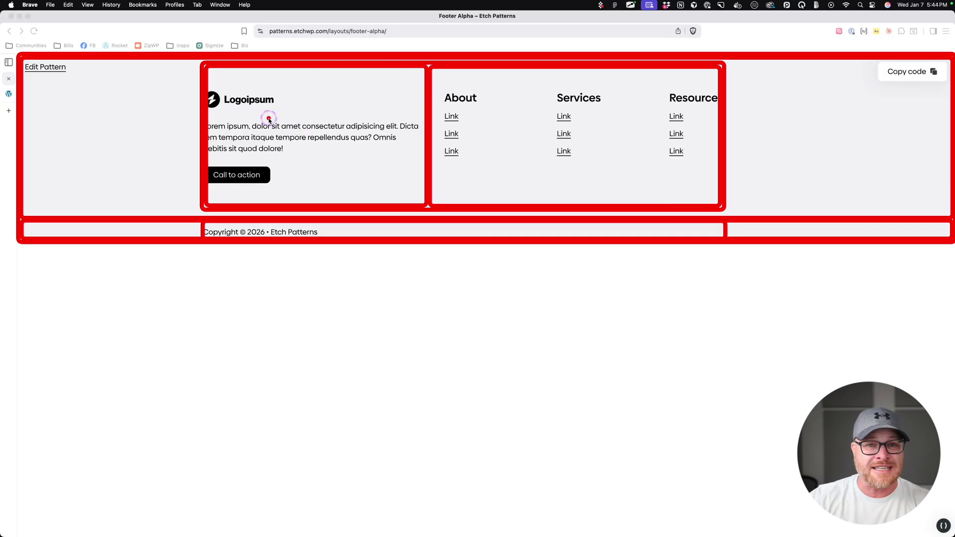
click(556, 173)
click(485, 135)
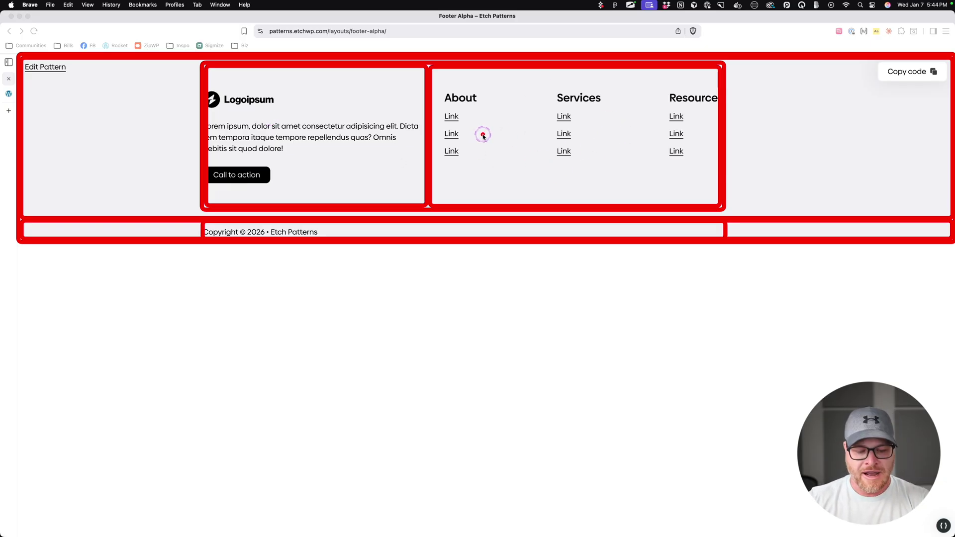
- Return to the Page Building 101 tab and insert two divs inside Top Inner
click(8, 94)
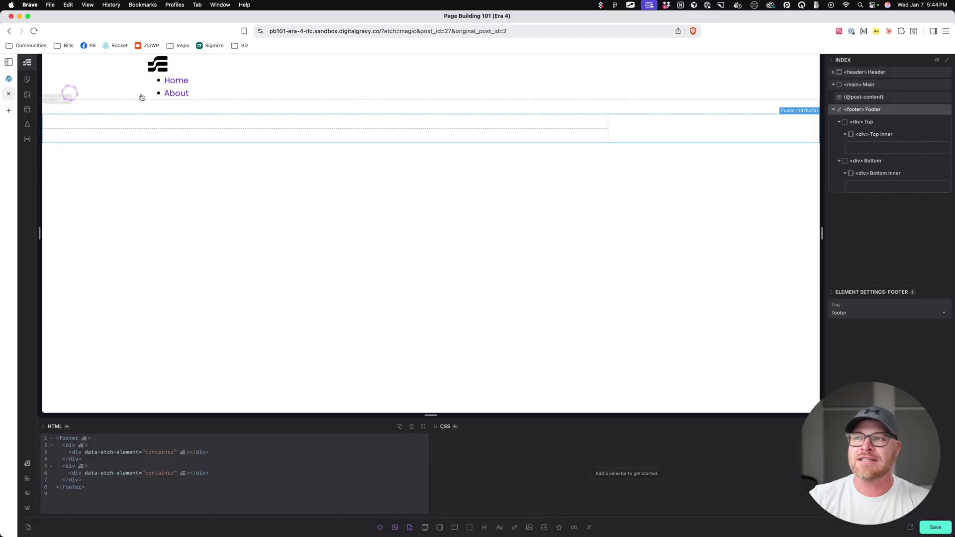
click(883, 135)
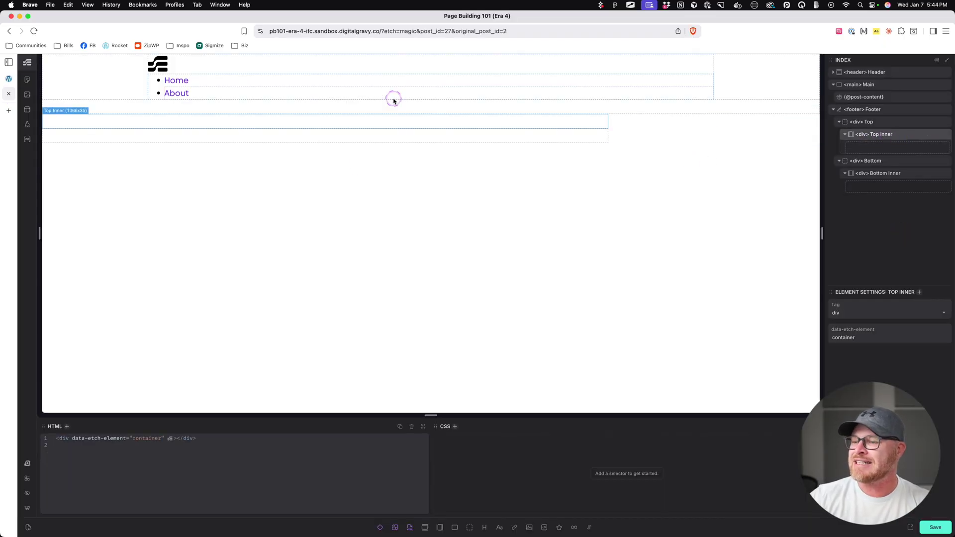
click(470, 527)
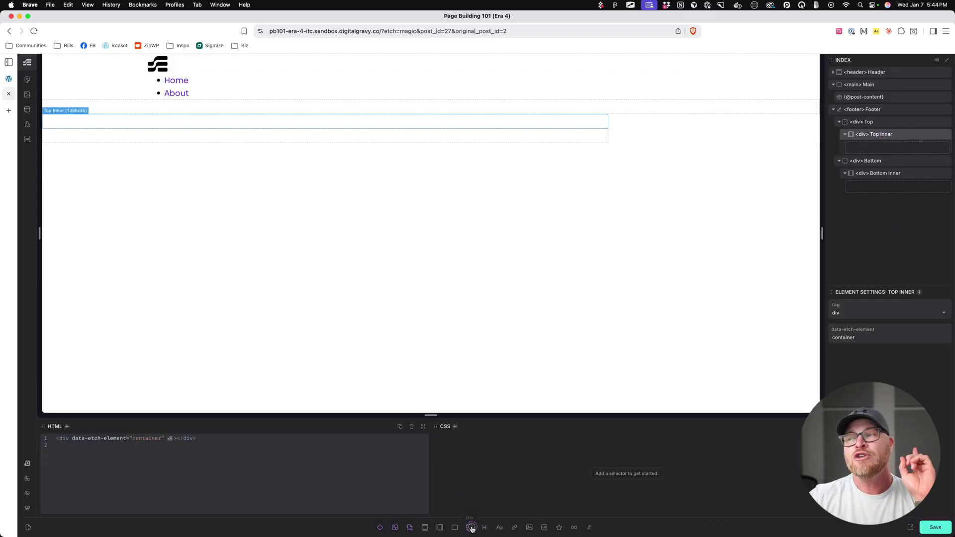
click(470, 527)
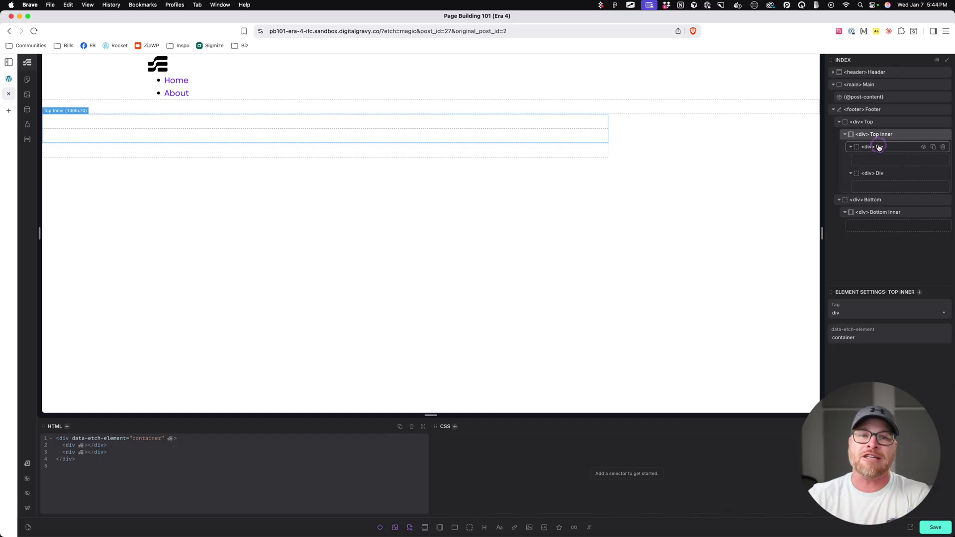
- Name Top Inner's second div Nav with the nav tag, and name its first div Content Wrapper
click(880, 174)
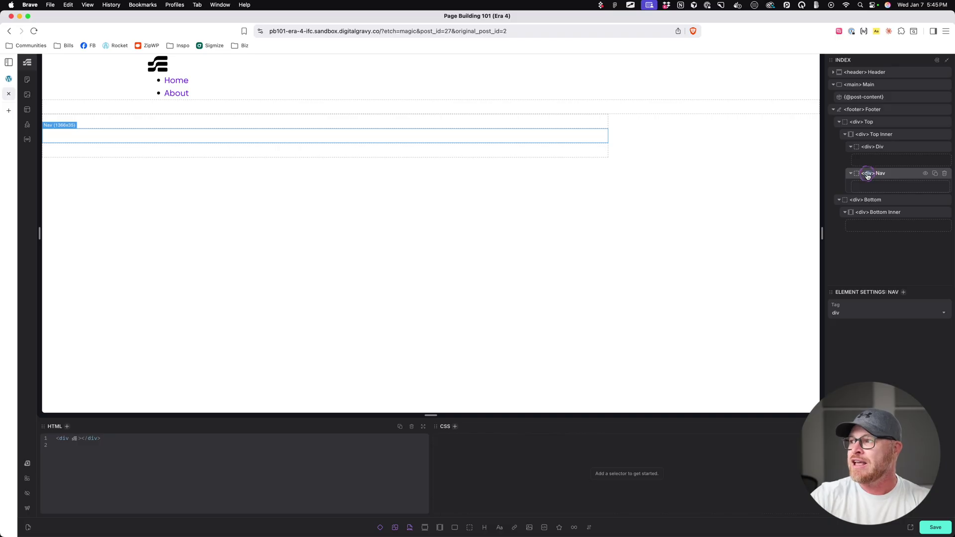
click(867, 174)
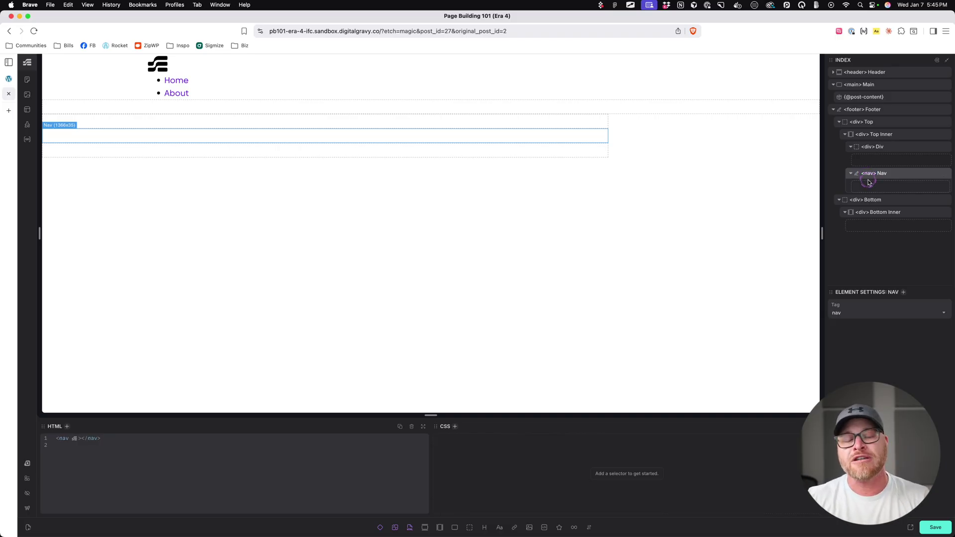
click(879, 148)
text(Content)
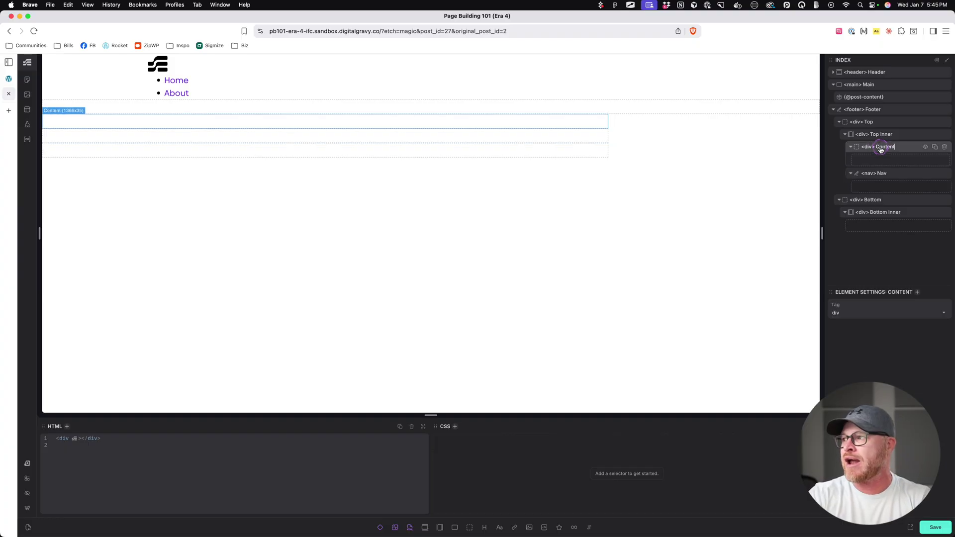
text( Wrapper)
key(Return)
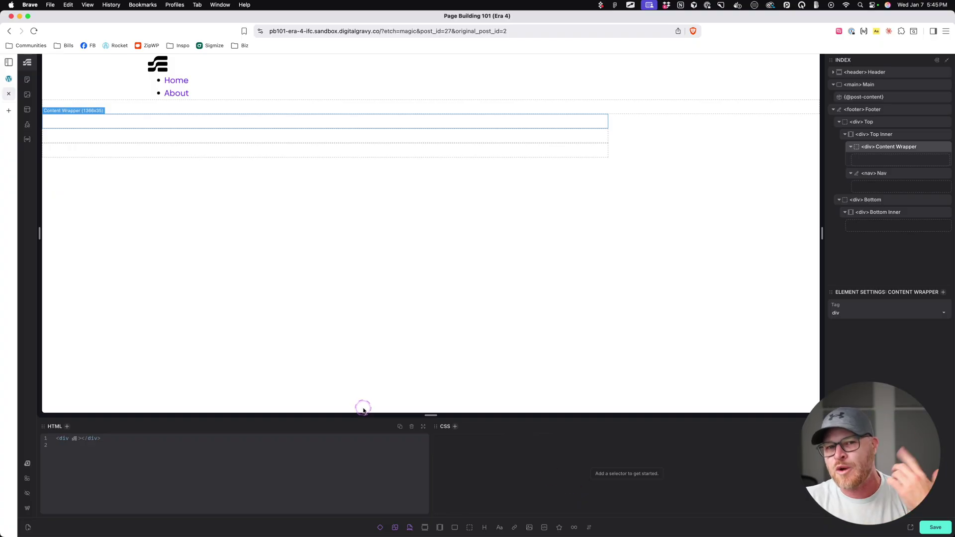
- Insert an SVG, a text paragraph and an anchor link inside Content Wrapper
click(558, 528)
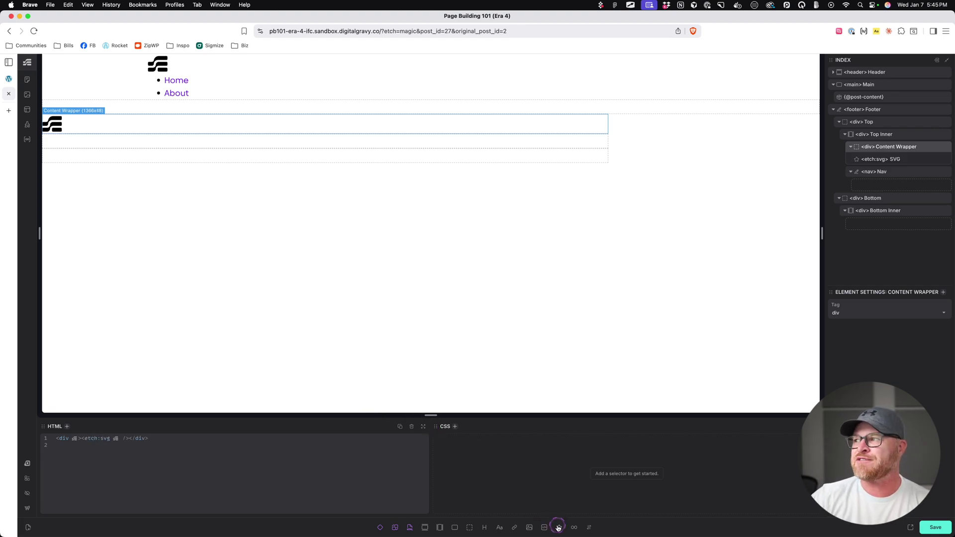
click(499, 528)
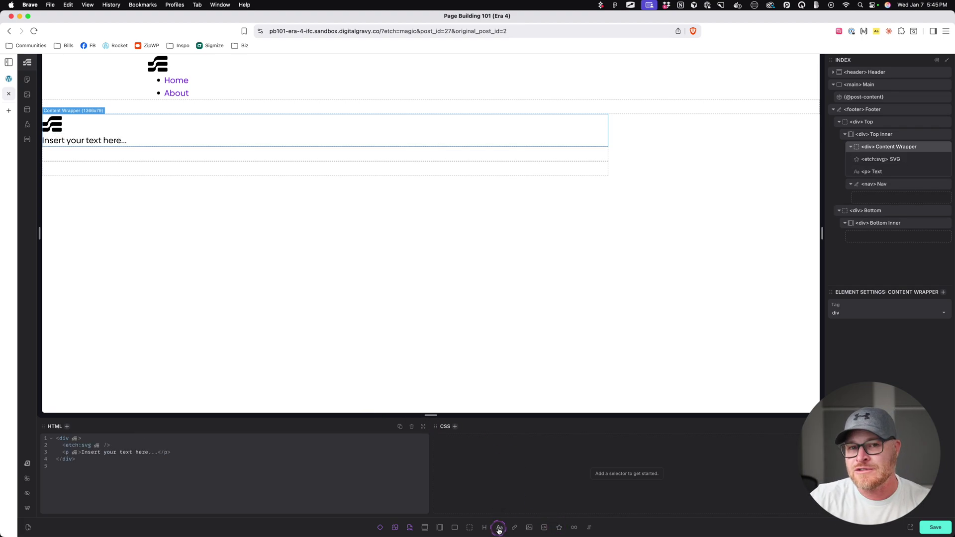
click(516, 529)
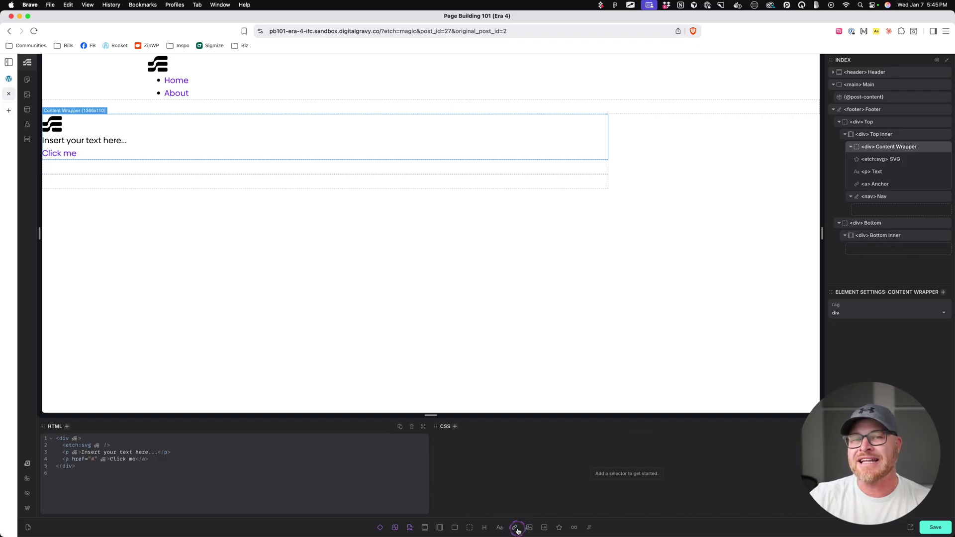
- Rename the SVG in Content Wrapper as Logo
double_click(895, 159)
text(Log)
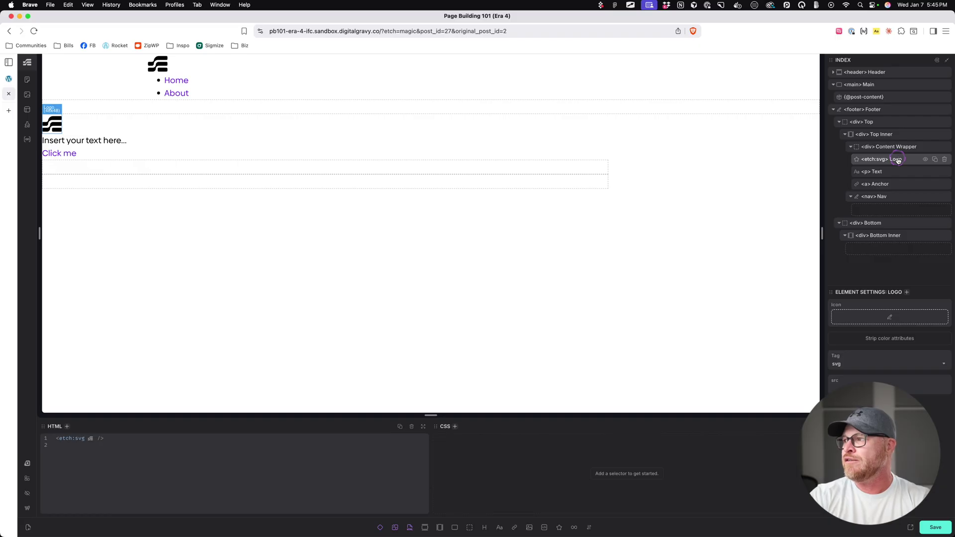
text(o)
key(super+Left)
text(Footer Log)
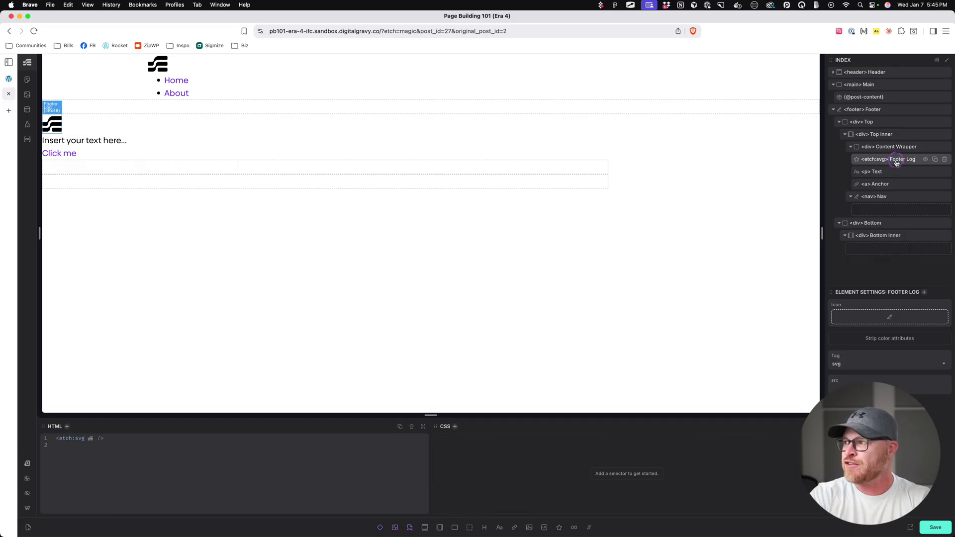
text(o)
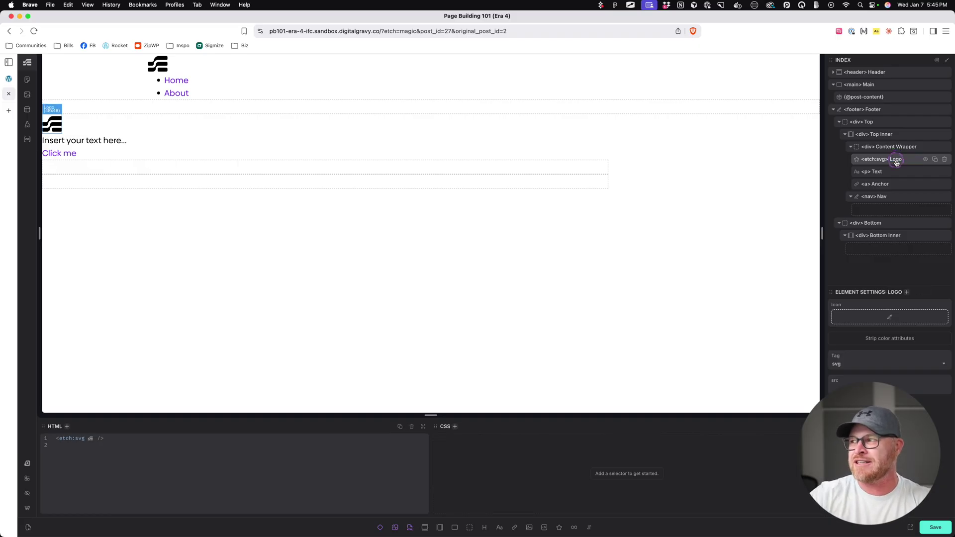
- Rename Content Wrapper's text paragraph as Description and its anchor as CTA
double_click(878, 172)
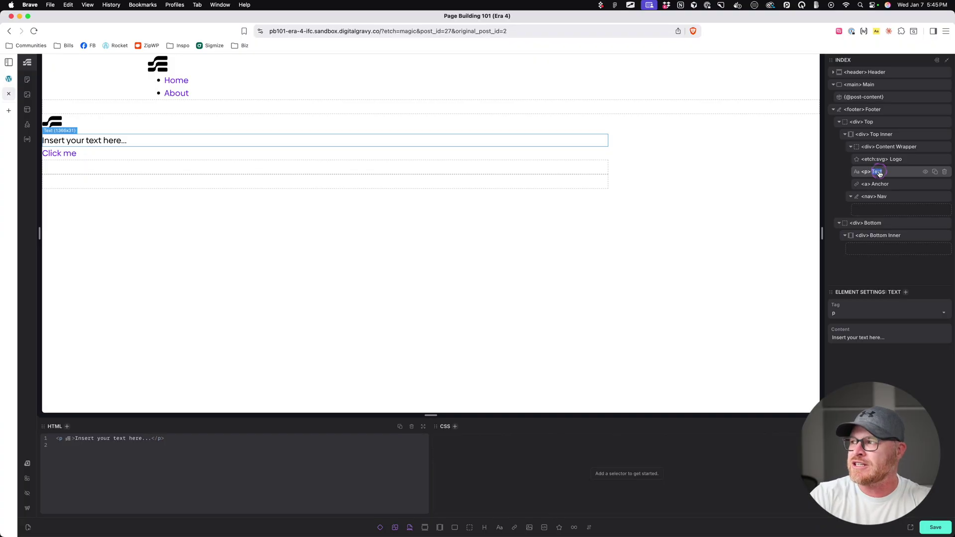
text(Description)
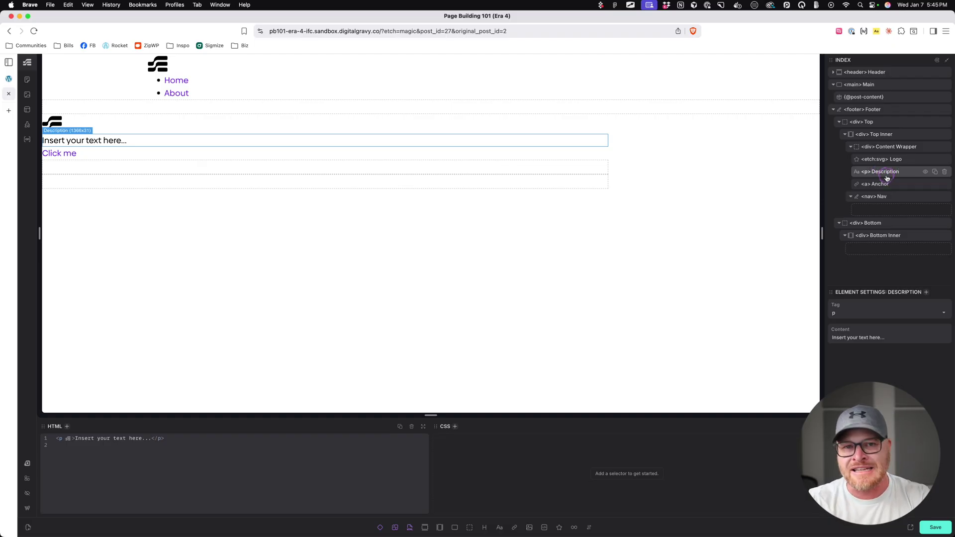
double_click(881, 184)
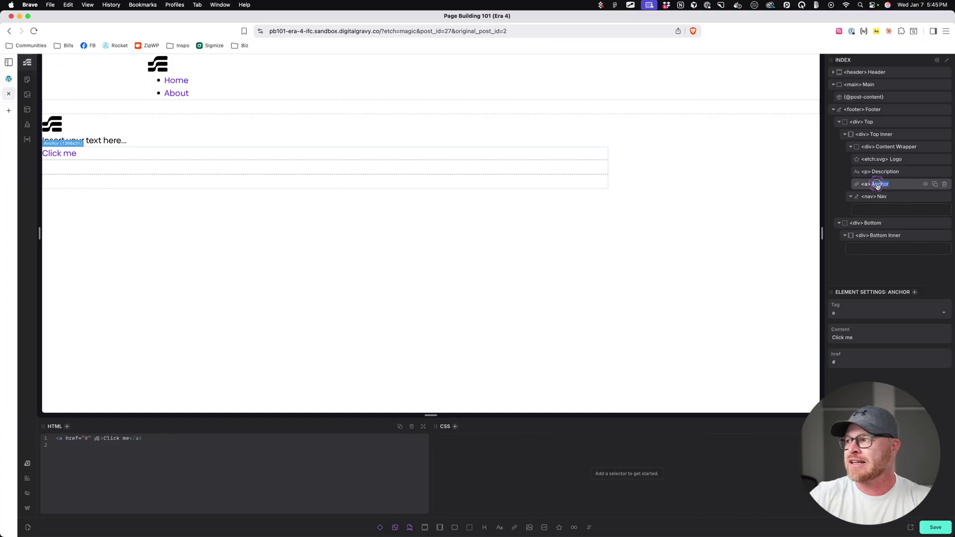
text(CTA)
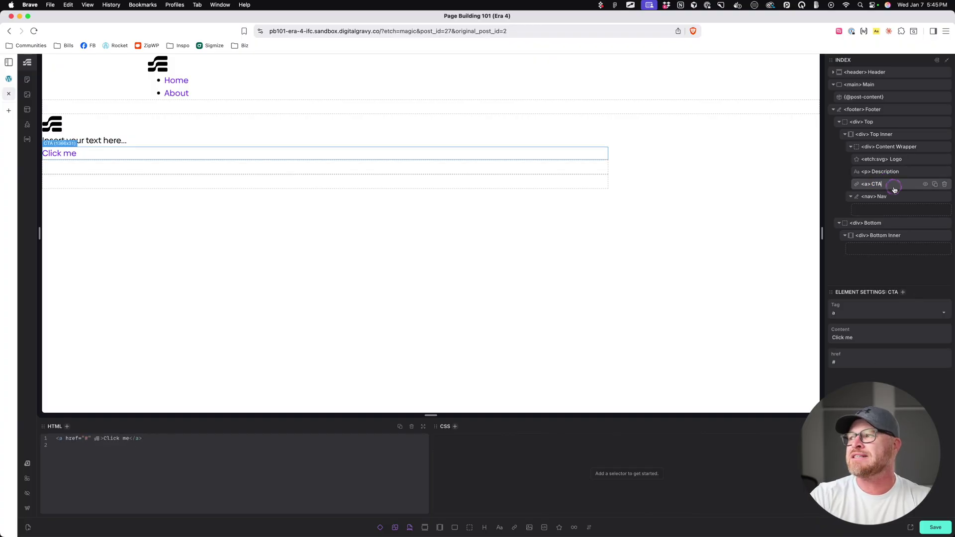
click(880, 171)
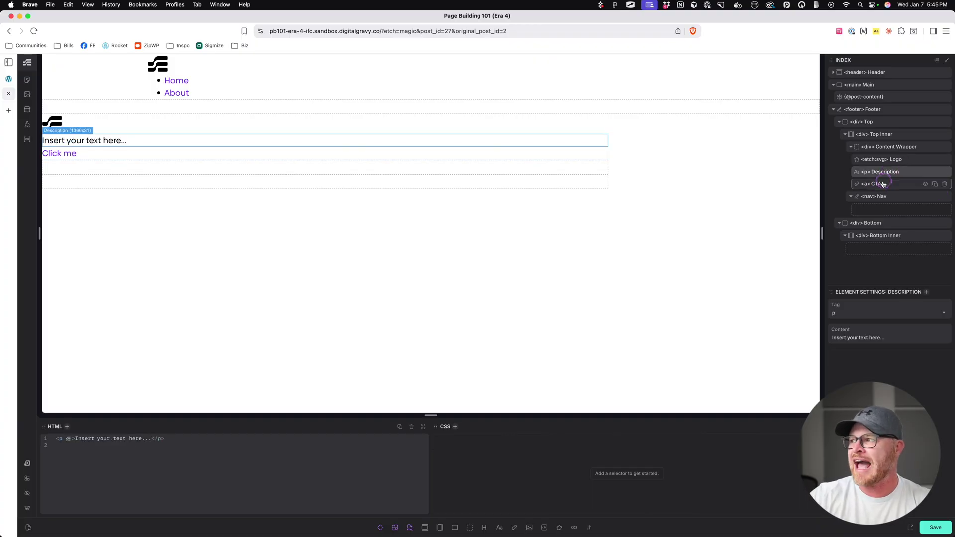
click(895, 147)
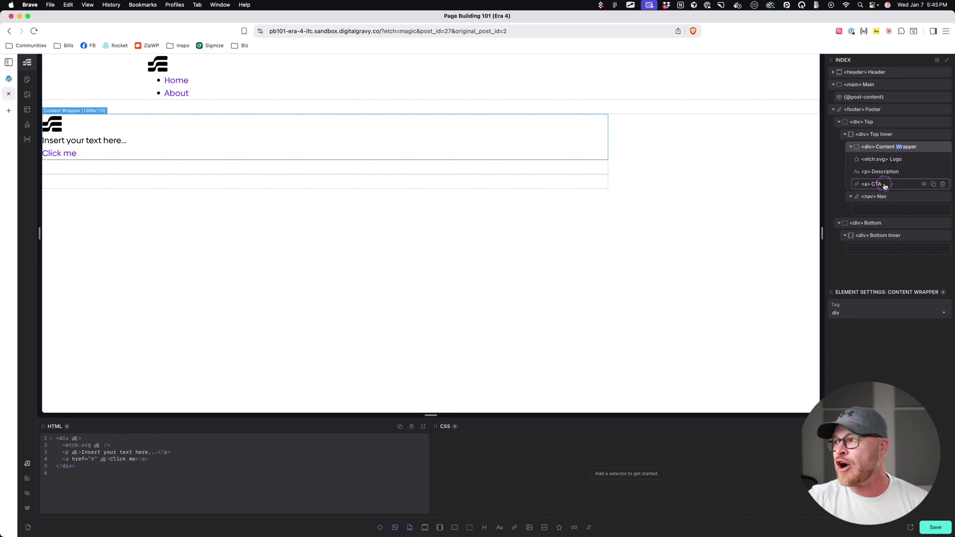
- Switch to the Footer Alpha pattern page and outline its About, Services and Resources columns with the screen annotation tool
click(890, 199)
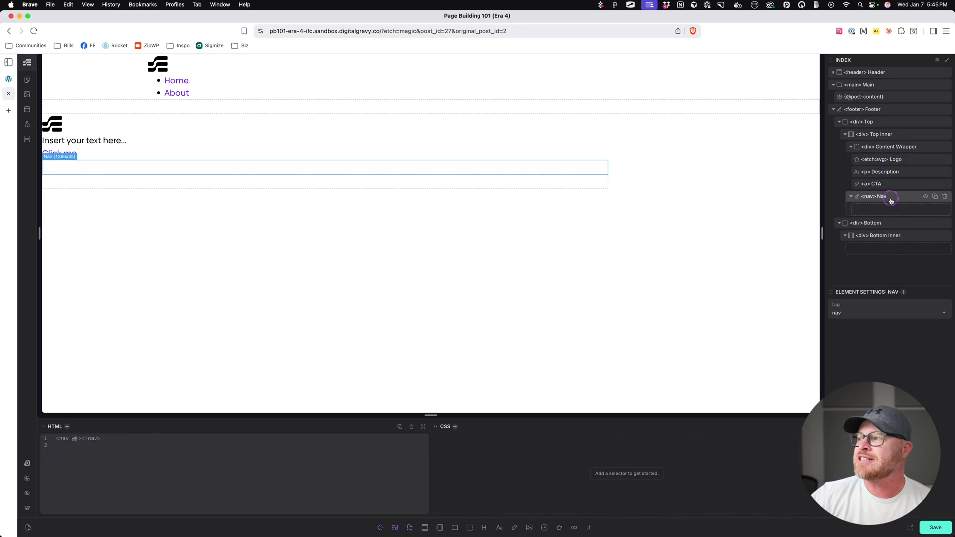
click(8, 78)
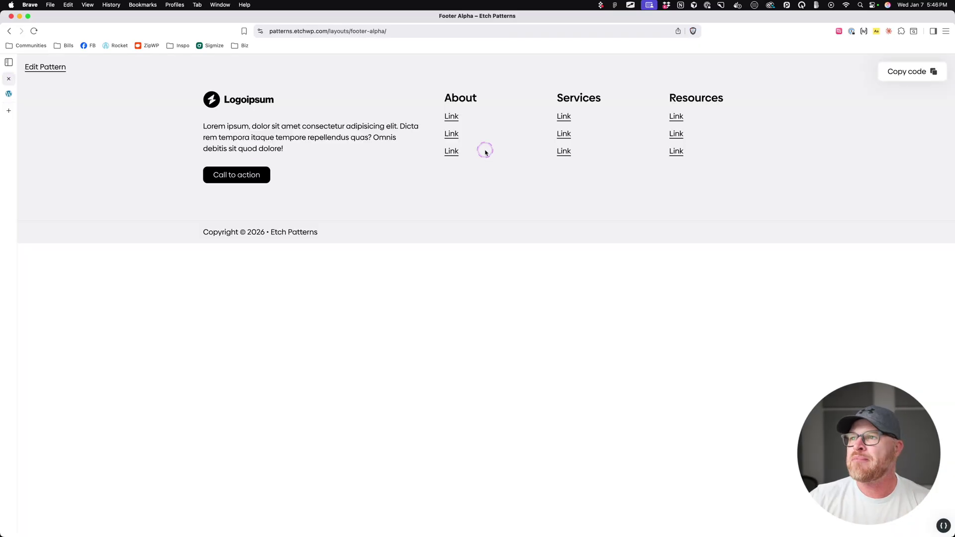
key(ctrl+shift+o)
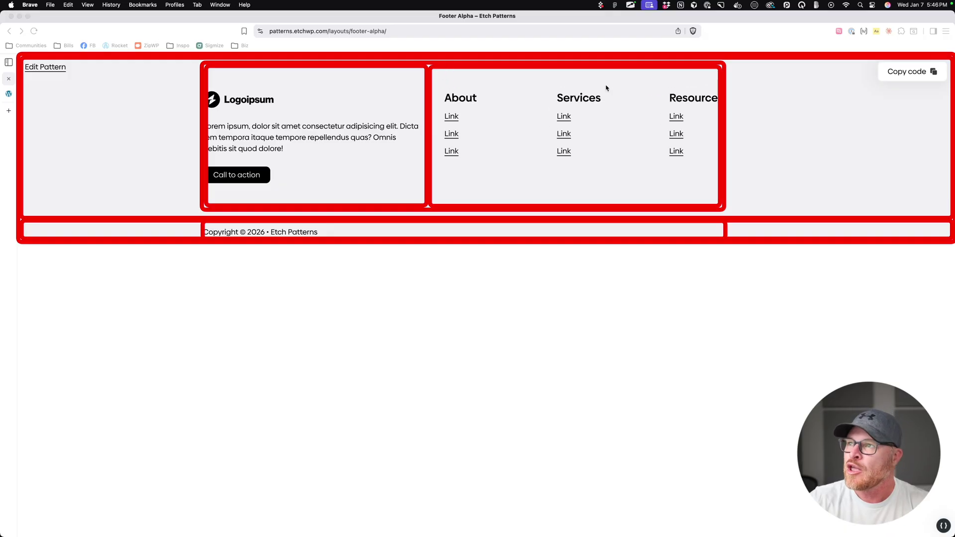
click(651, 122)
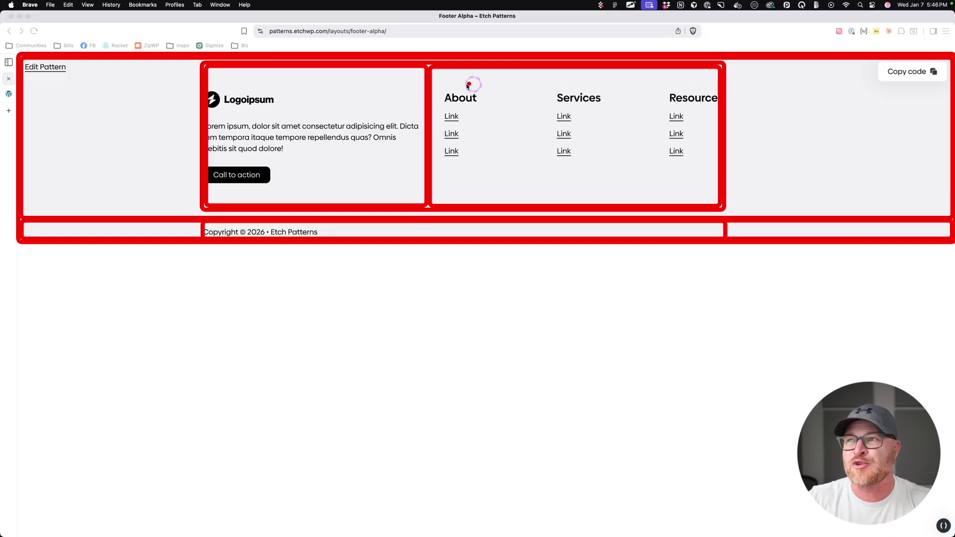
mouse_move(433, 71)
mouse_down()
mouse_move(490, 111)
mouse_move(526, 201)
mouse_up()
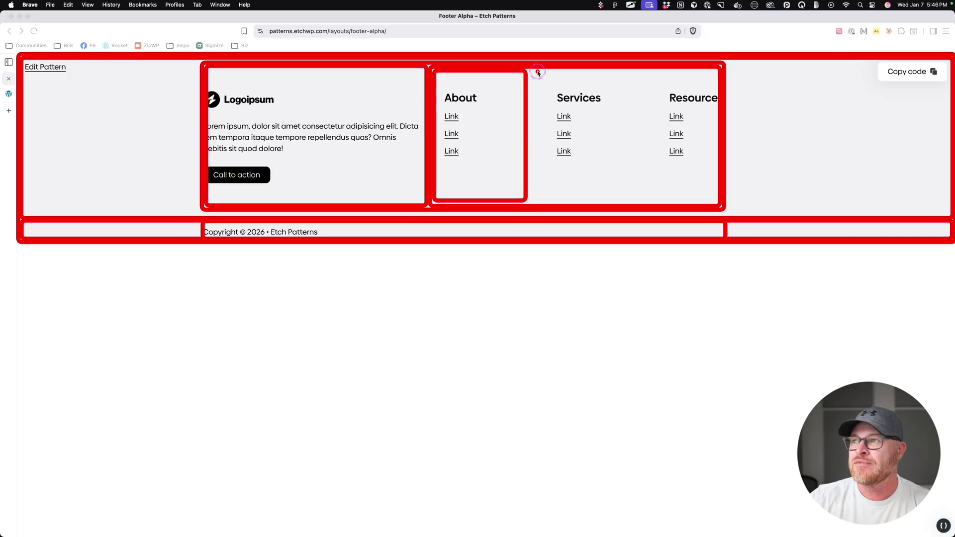
mouse_move(536, 70)
mouse_down()
mouse_move(615, 141)
mouse_move(622, 201)
mouse_up()
mouse_move(636, 71)
mouse_down()
mouse_move(703, 110)
mouse_move(717, 204)
mouse_up()
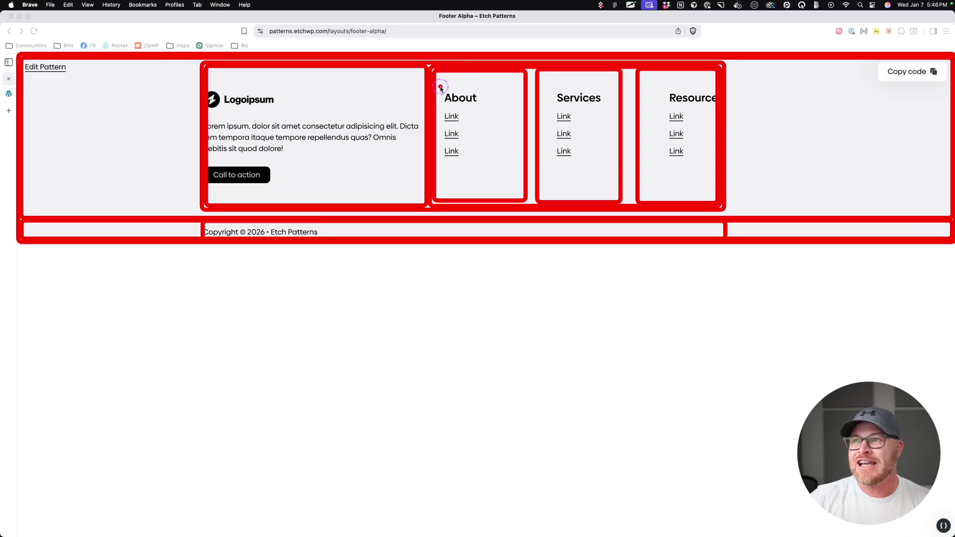
- Outline the About, Services and Resources headings inside their columns on the Footer Alpha pattern
drag(439, 87, 490, 105)
drag(551, 86, 608, 105)
drag(650, 92, 719, 105)
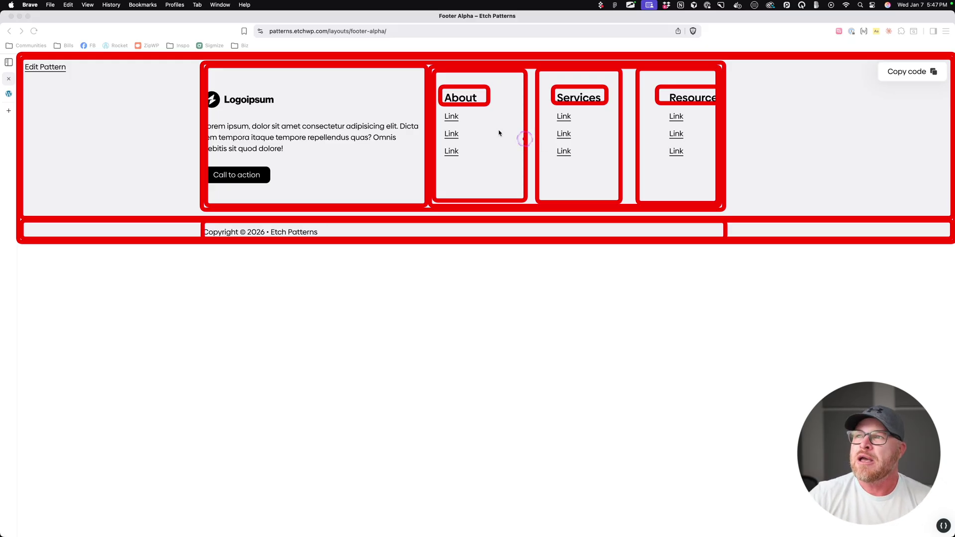
click(486, 188)
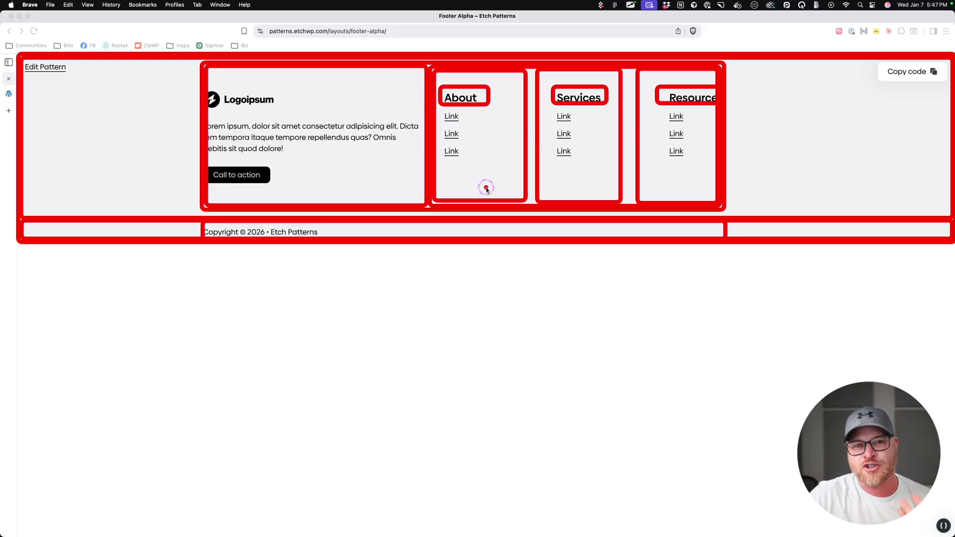
click(601, 192)
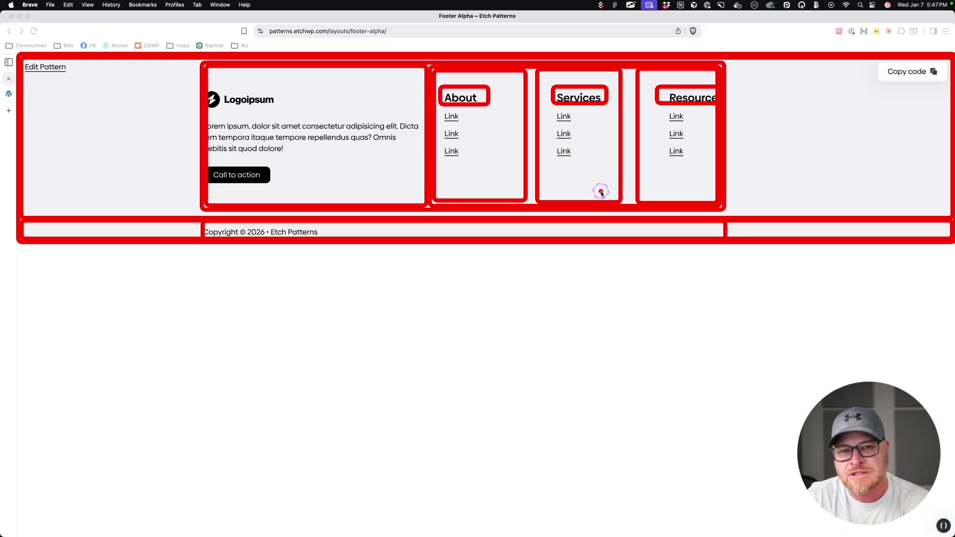
click(73, 127)
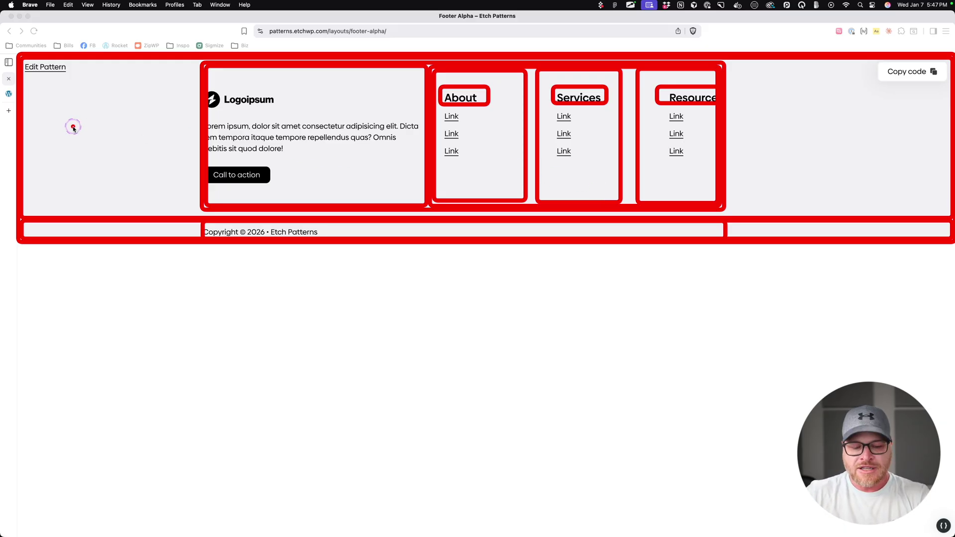
- Return to the Etch template, insert a div inside Nav and name it Nav Column
click(8, 93)
click(118, 161)
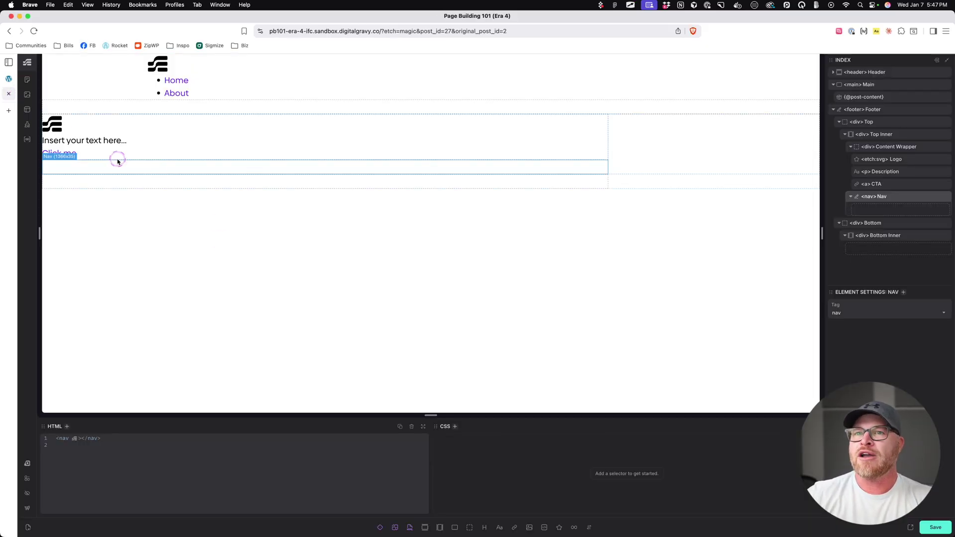
click(531, 445)
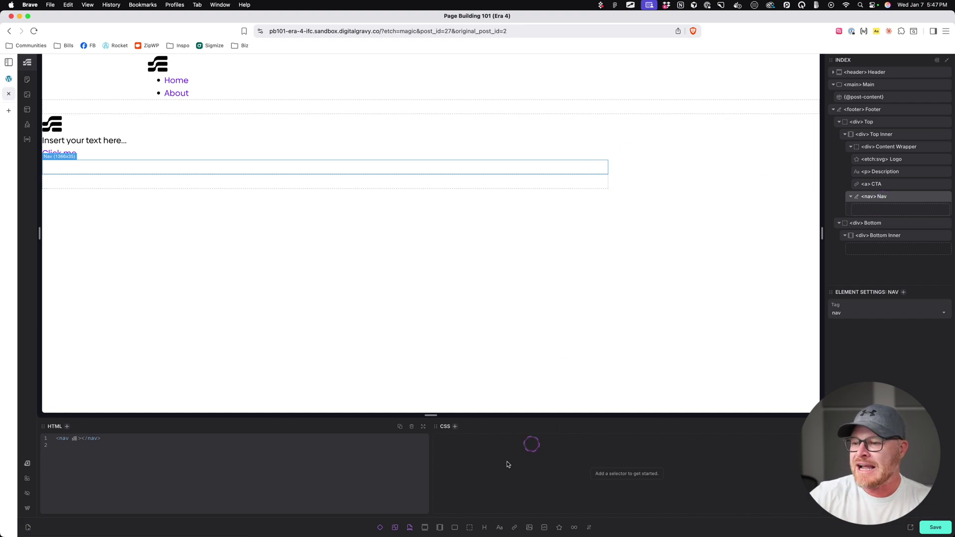
click(470, 527)
click(885, 210)
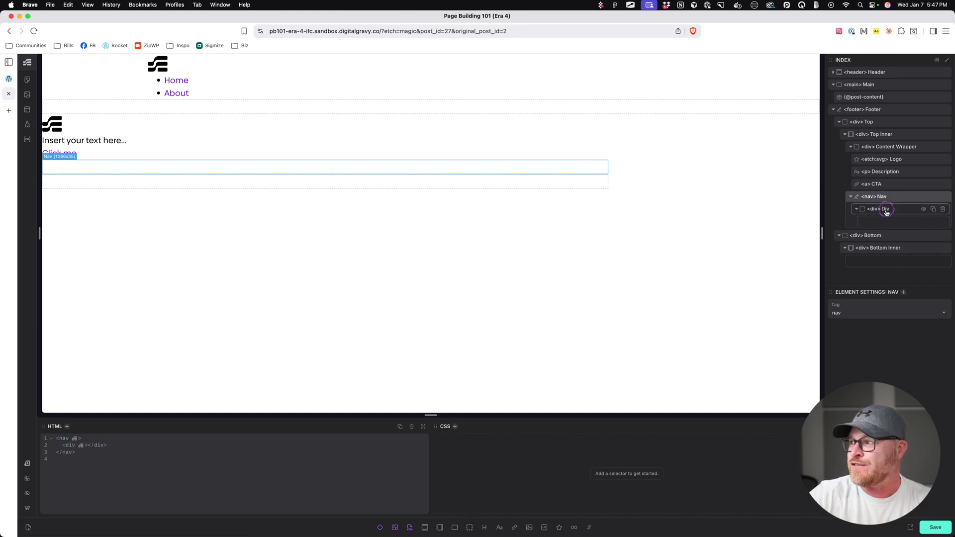
double_click(885, 210)
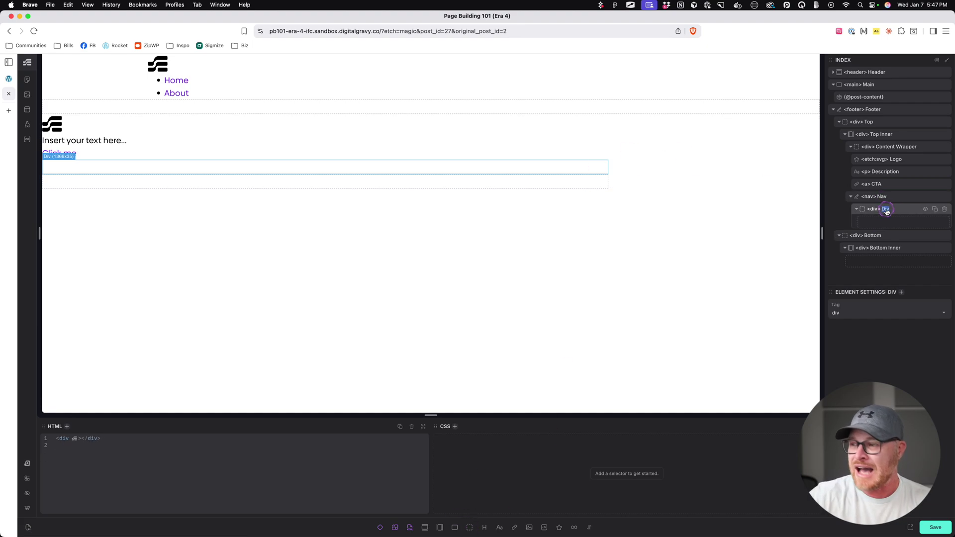
text(Nav Column)
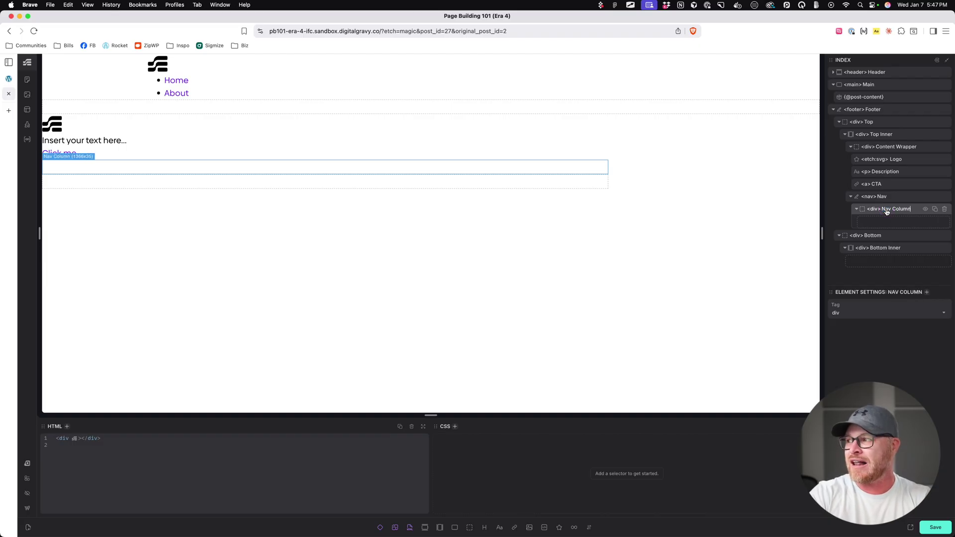
key(Return)
- Insert a heading inside Nav Column and rename it Nav Colum Heading
click(484, 527)
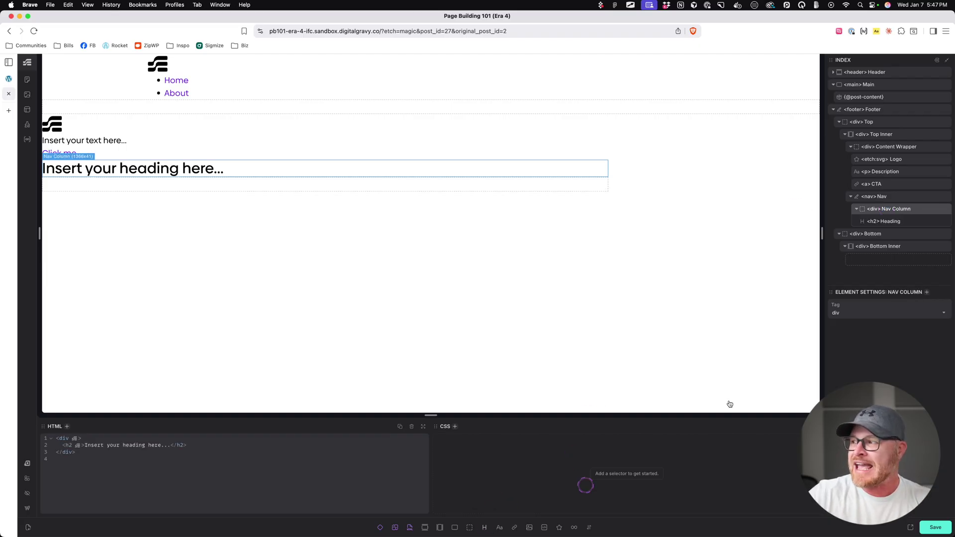
click(896, 222)
double_click(897, 223)
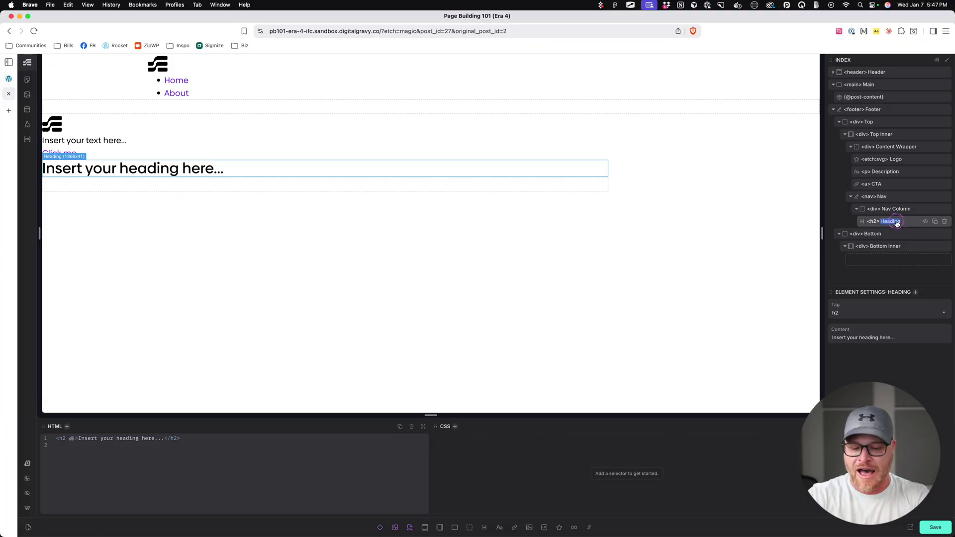
text(Nav Colum Heading)
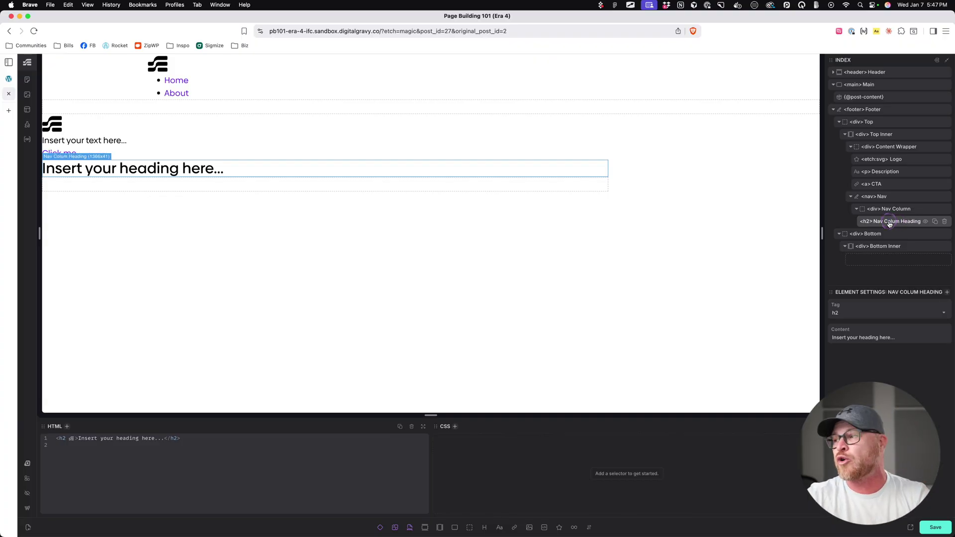
click(896, 210)
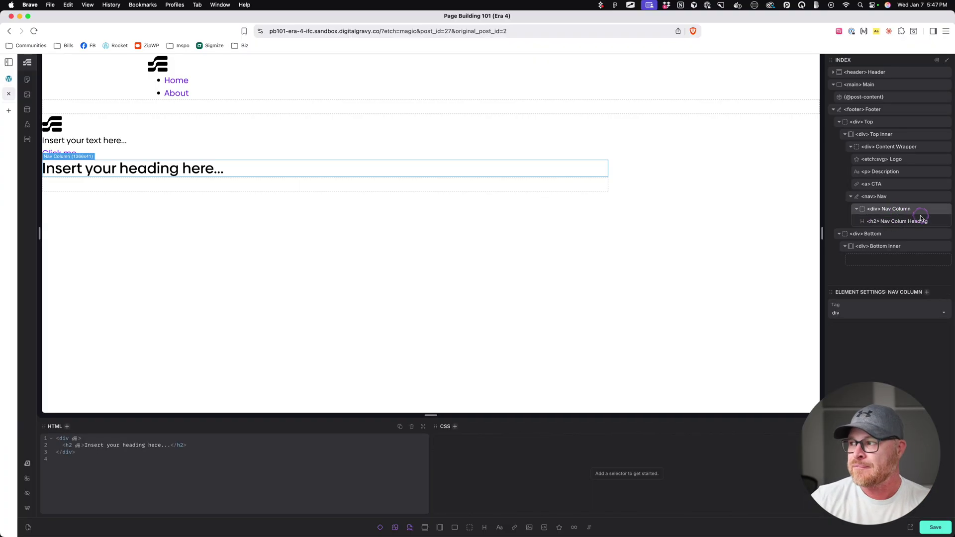
- Switch to the Footer Alpha pattern page and outline the About column's list of links and its first link
click(8, 96)
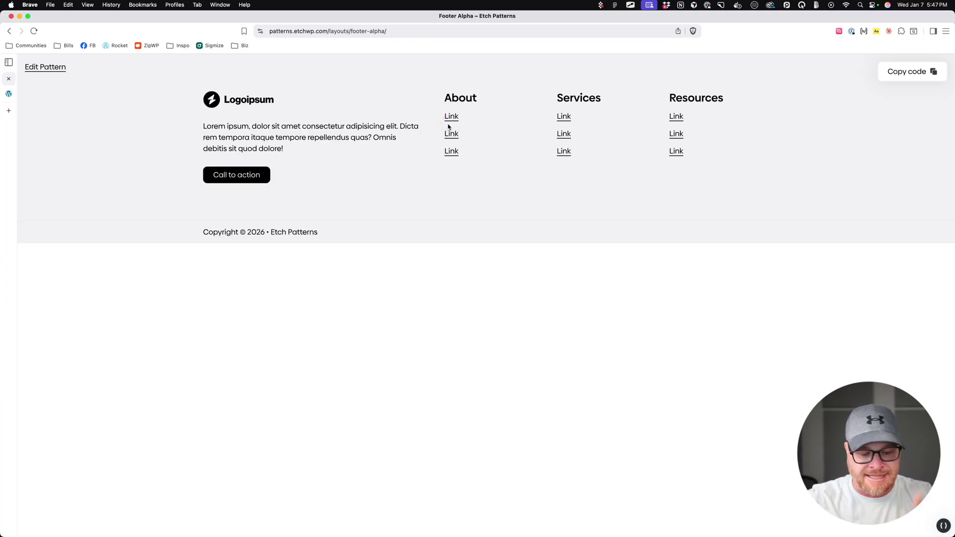
key(ctrl+shift+o)
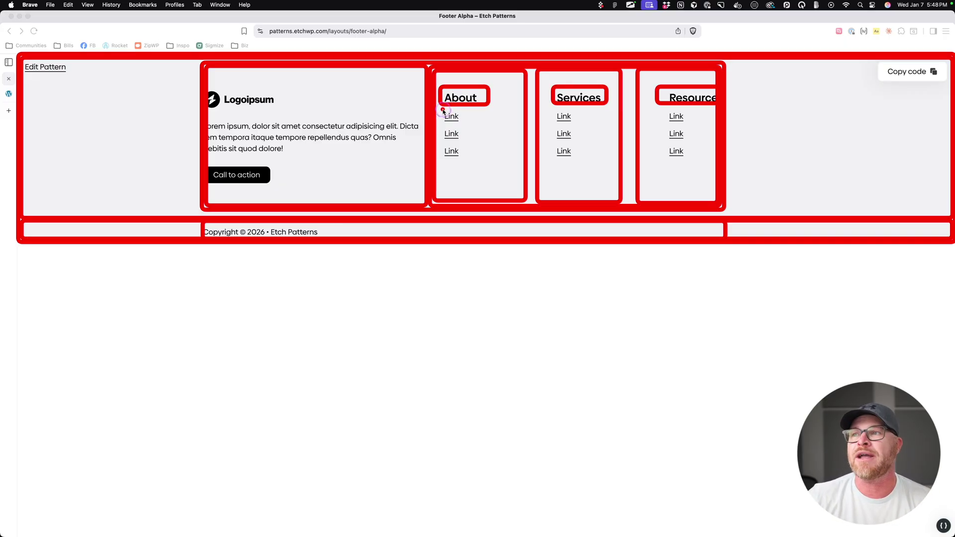
drag(443, 111, 496, 165)
mouse_move(442, 111)
mouse_down()
mouse_move(493, 126)
mouse_move(450, 115)
mouse_move(467, 121)
mouse_up()
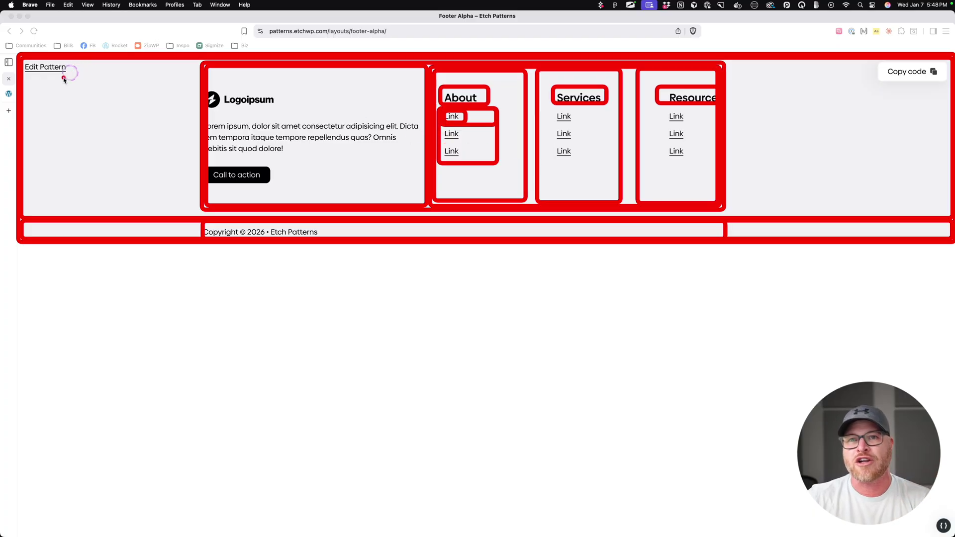
key(Escape)
- Return to the Etch template, insert a div below the Nav Column heading and change its tag to ul
click(8, 93)
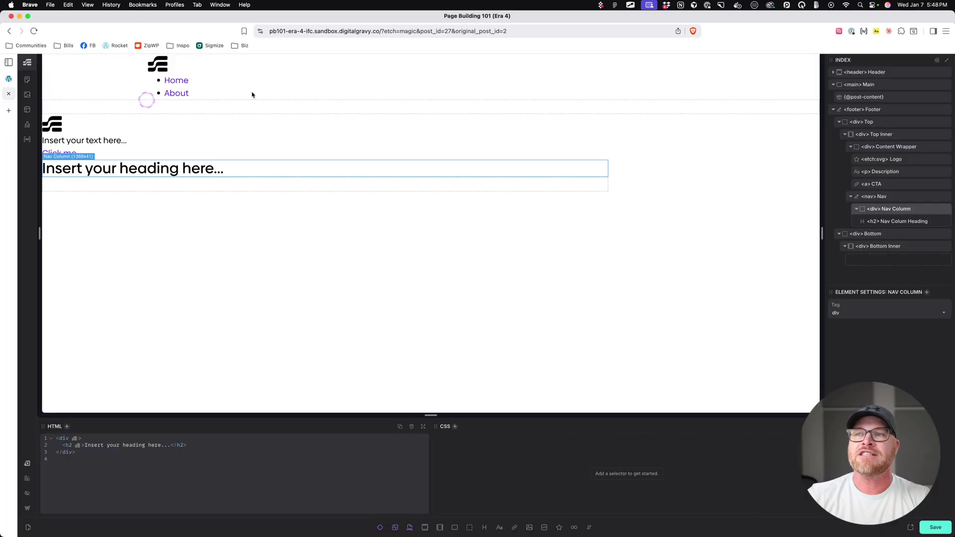
click(885, 222)
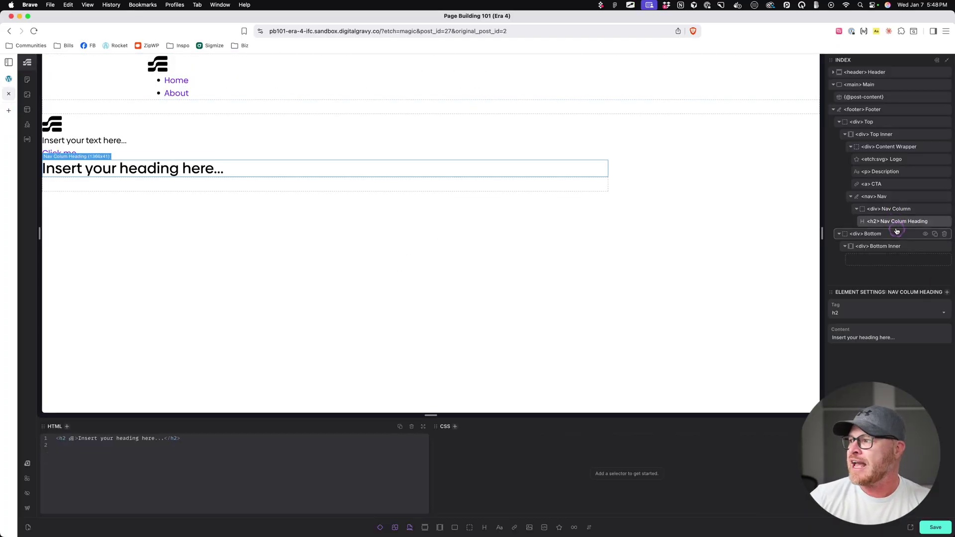
click(469, 527)
scroll(885, 218, down, 1)
click(885, 217)
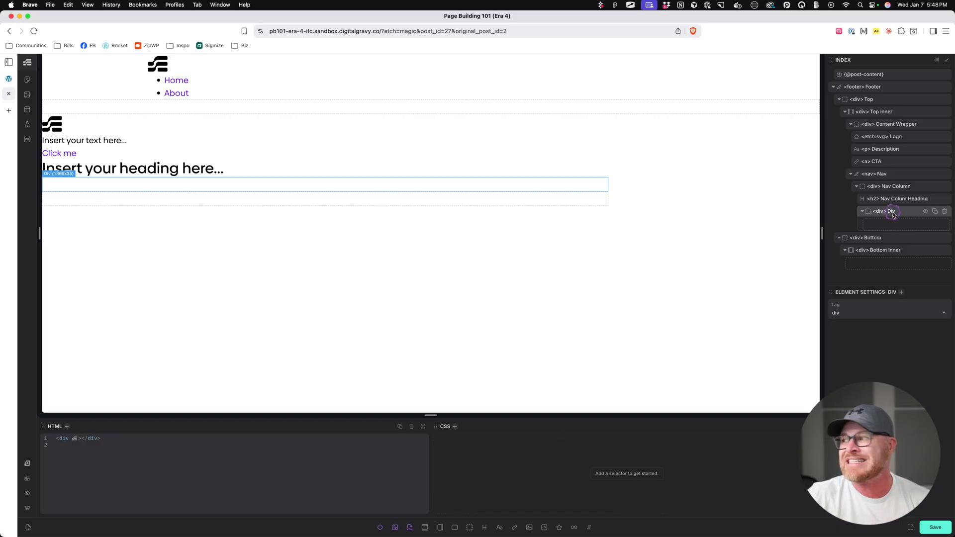
click(891, 213)
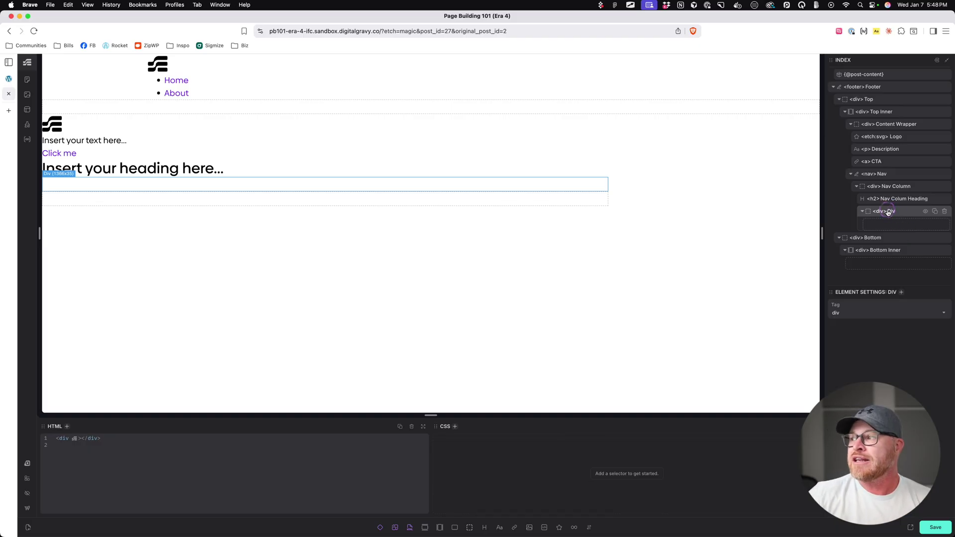
right_click(894, 212)
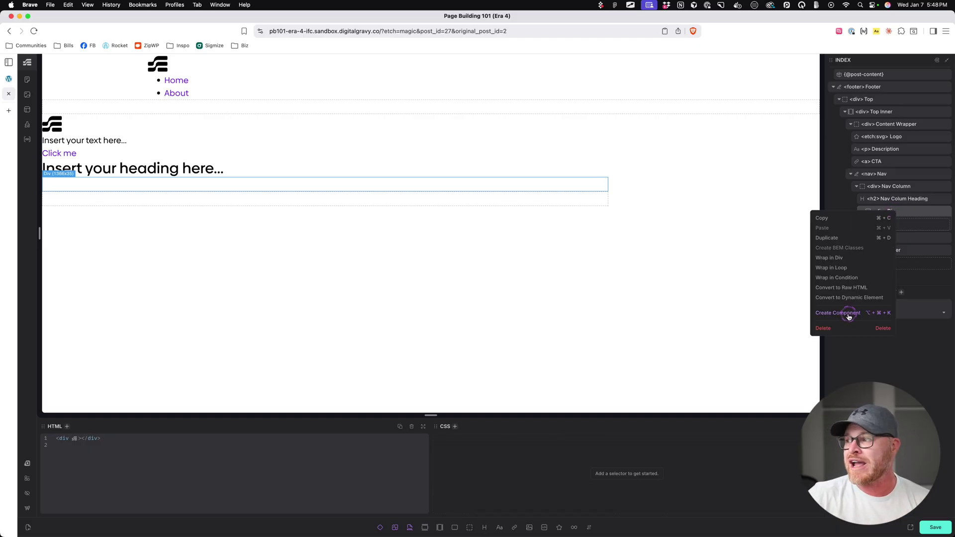
click(905, 212)
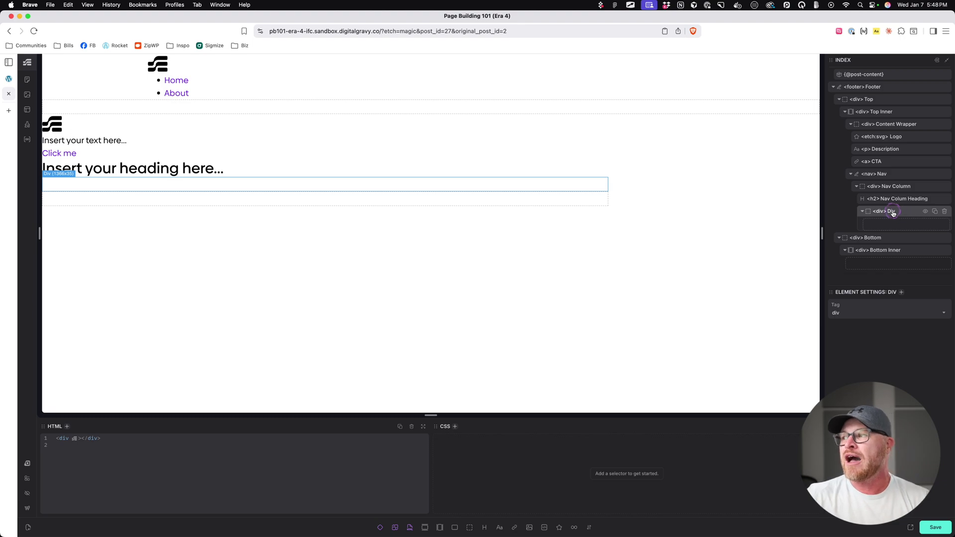
click(881, 214)
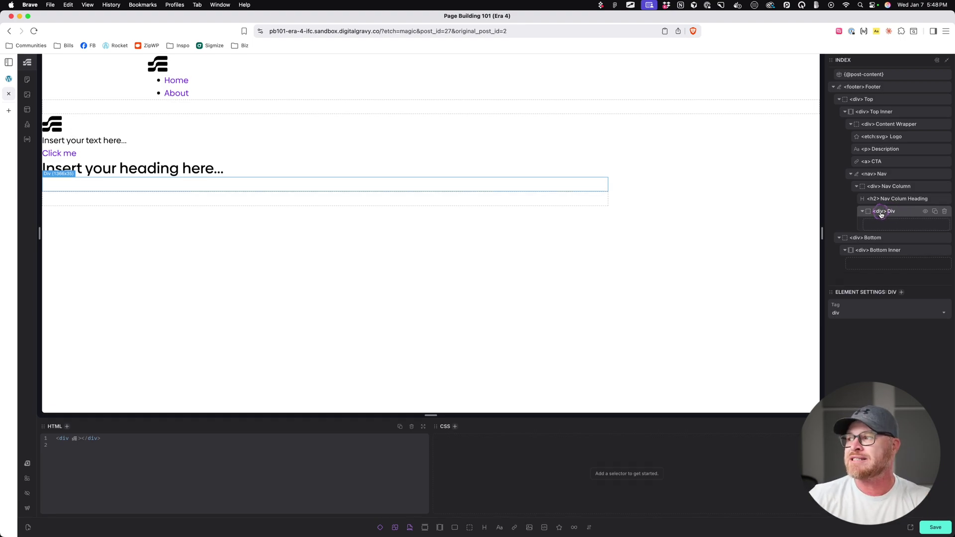
text(ul)
key(Return)
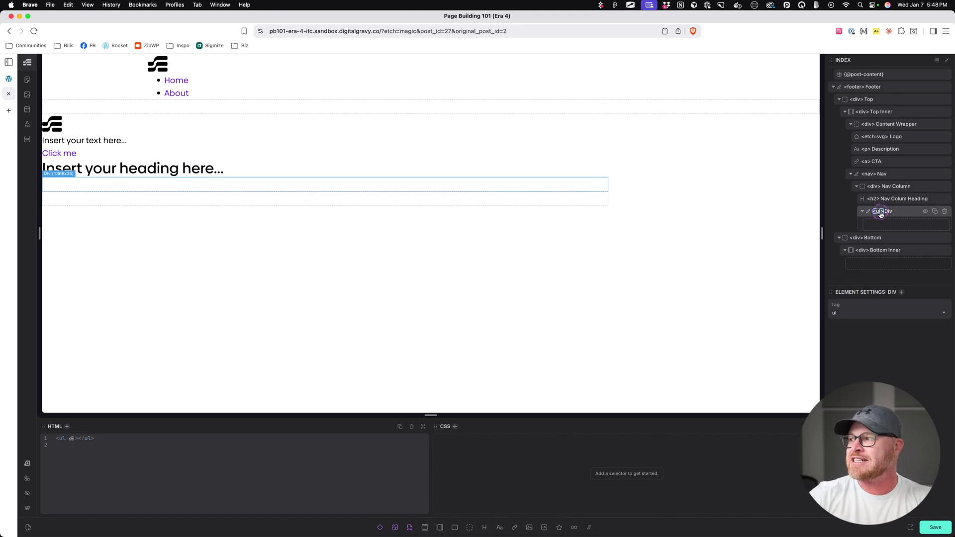
- Rename the ul element below the Nav Column heading as Nav List
double_click(884, 212)
text(Nav List)
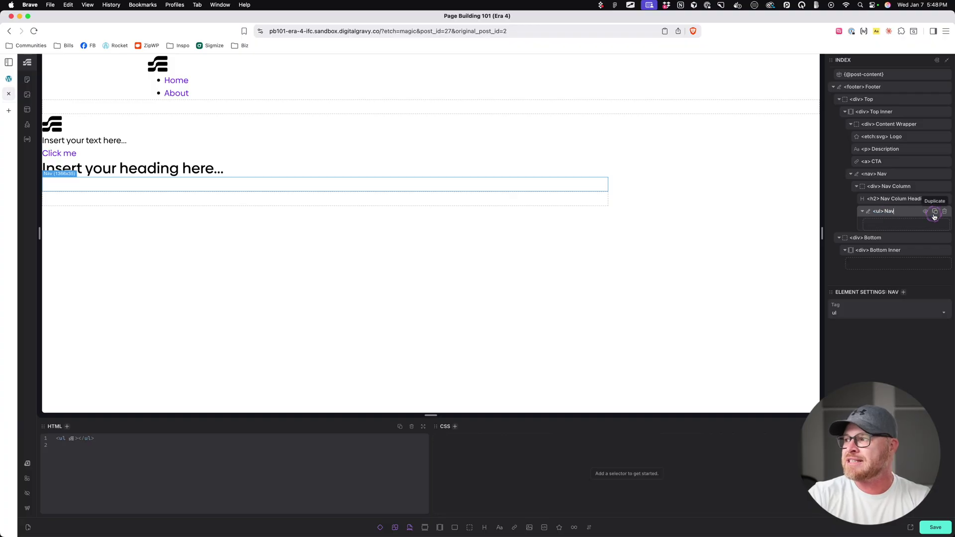
click(722, 363)
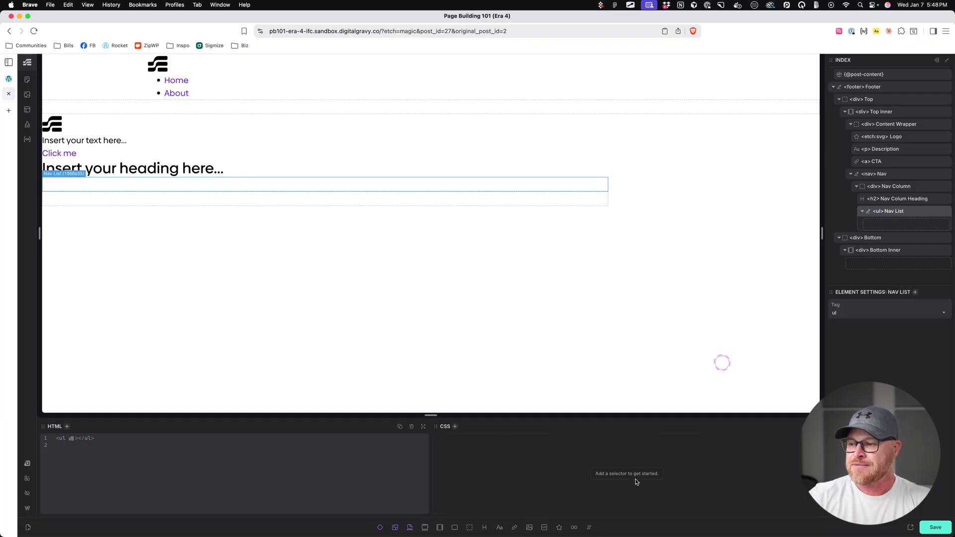
- Insert a div inside Nav List, name it Nav List Item and set its tag to li
click(469, 528)
click(897, 226)
click(895, 225)
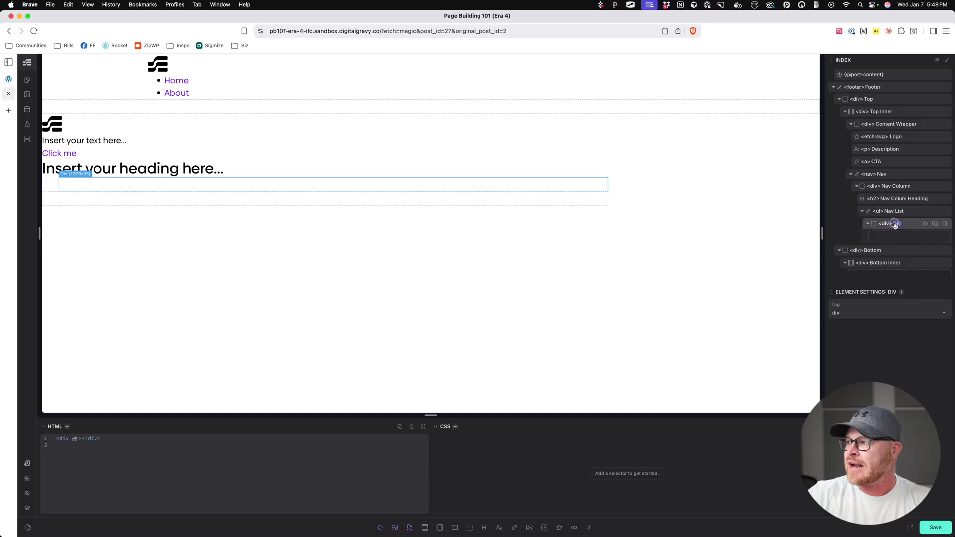
text(Nav List Item)
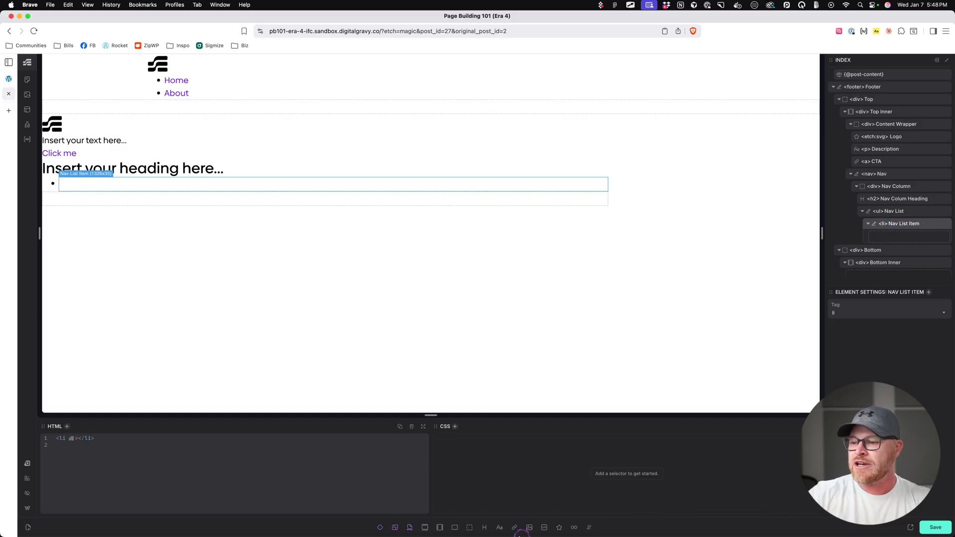
- Insert an anchor element inside Nav List Item and name it Nav Link
click(499, 527)
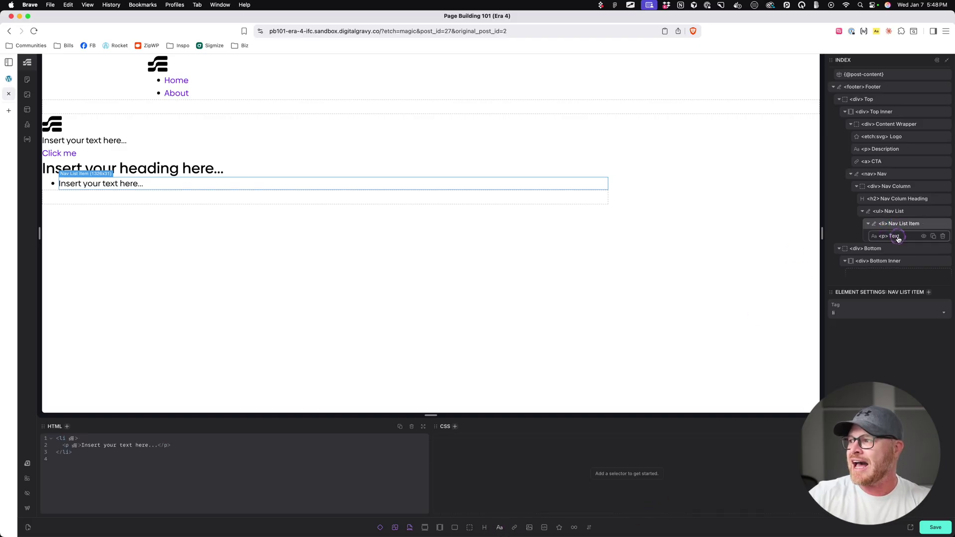
click(942, 236)
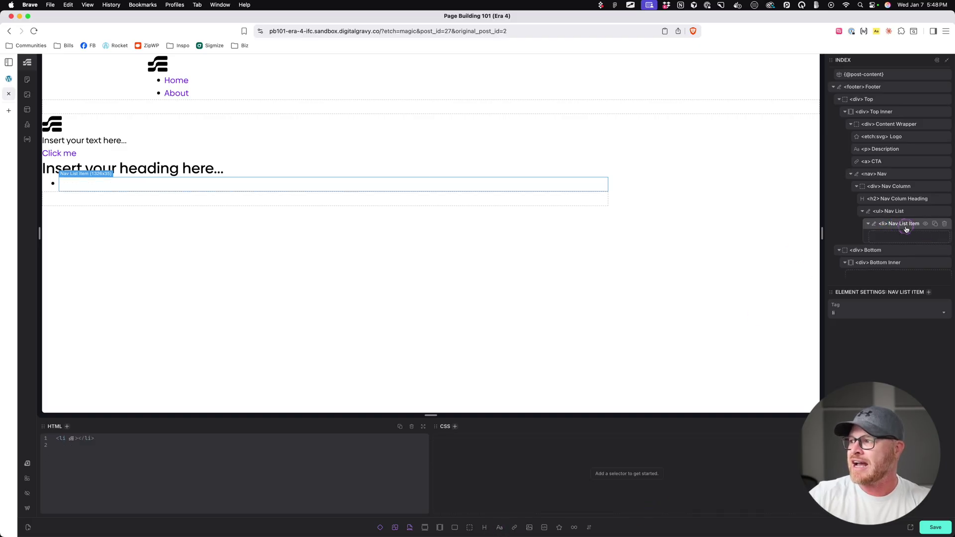
click(516, 528)
click(901, 237)
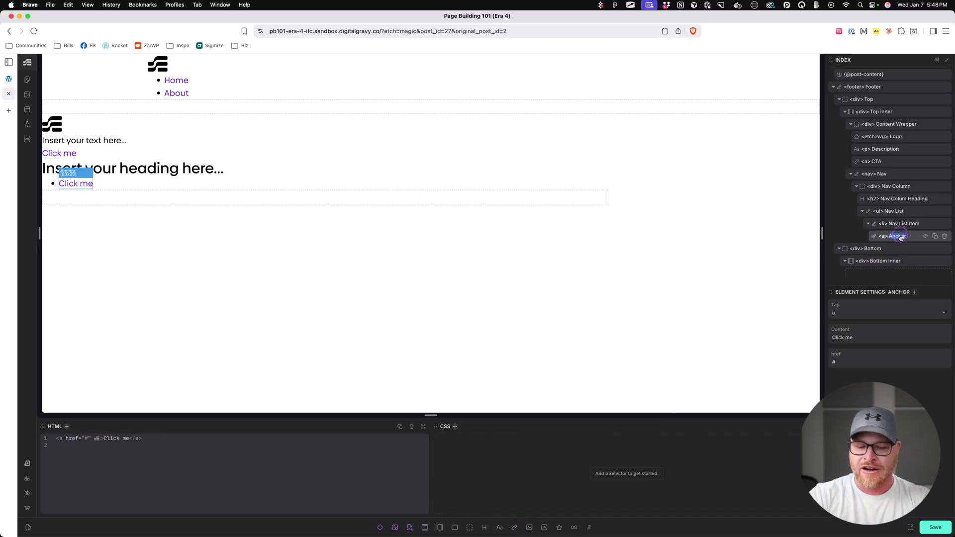
text(Nav Link)
key(Return)
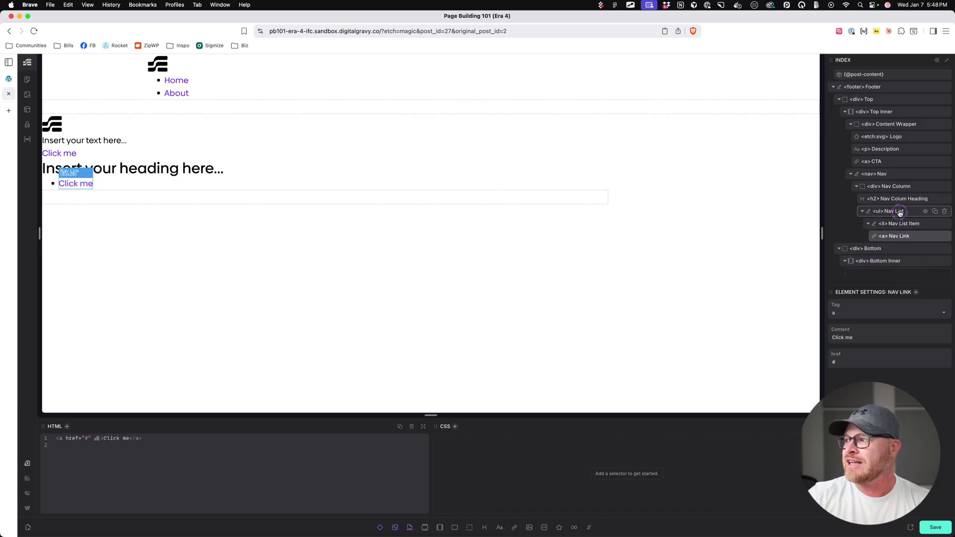
- Widen the element structure panel and review the Nav Column's heading, list, list item and link
drag(821, 179, 661, 177)
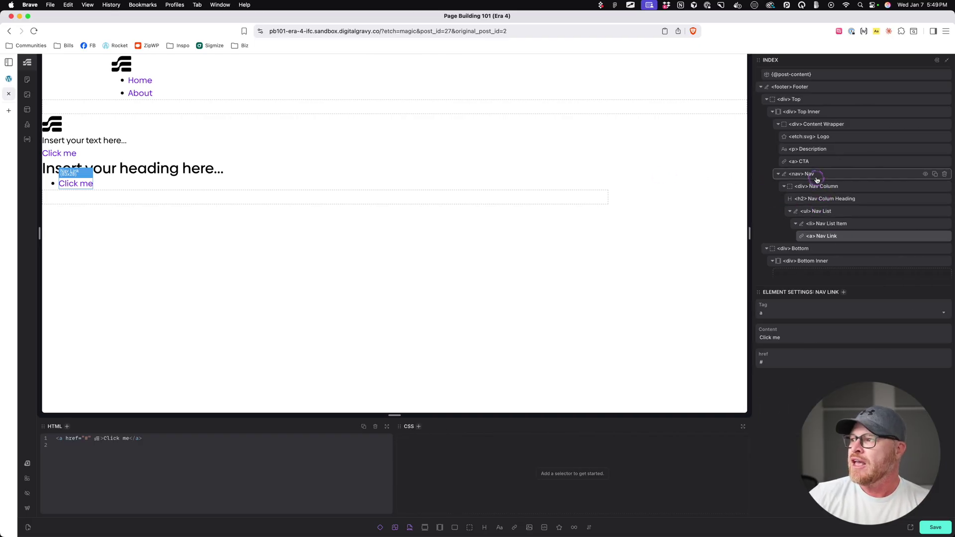
click(784, 187)
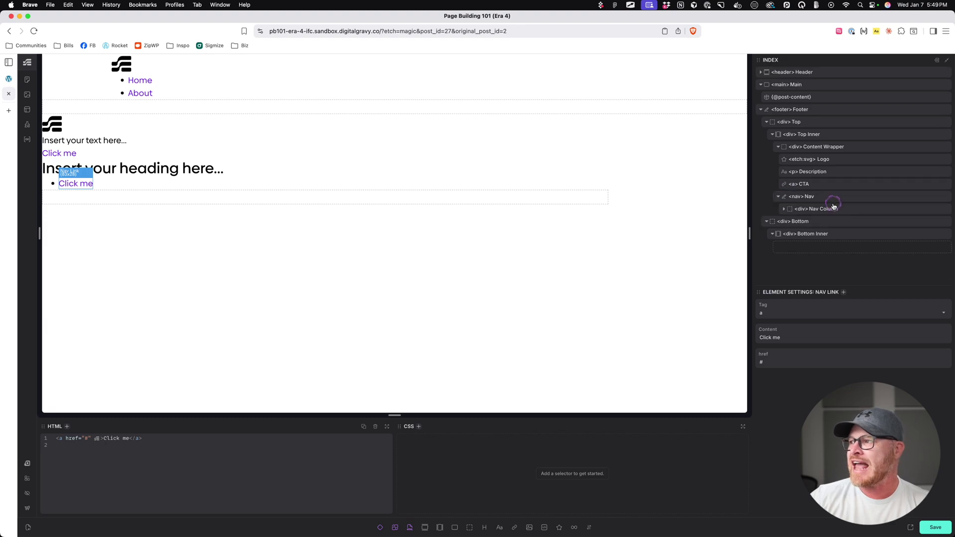
click(784, 208)
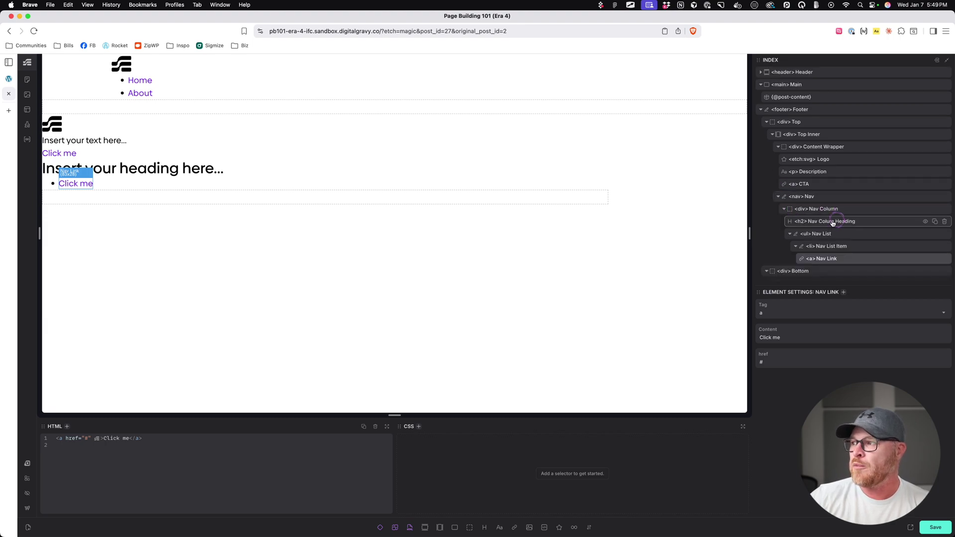
click(806, 225)
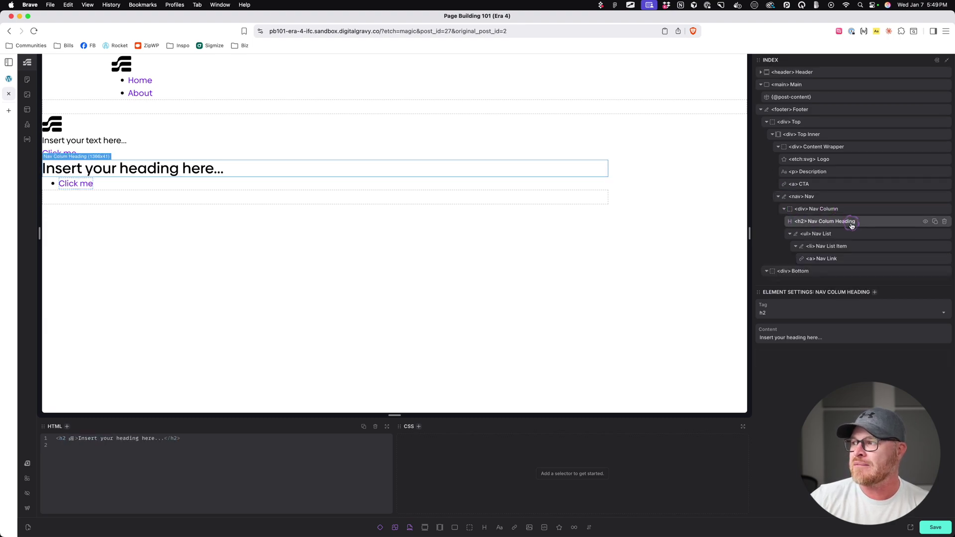
click(830, 238)
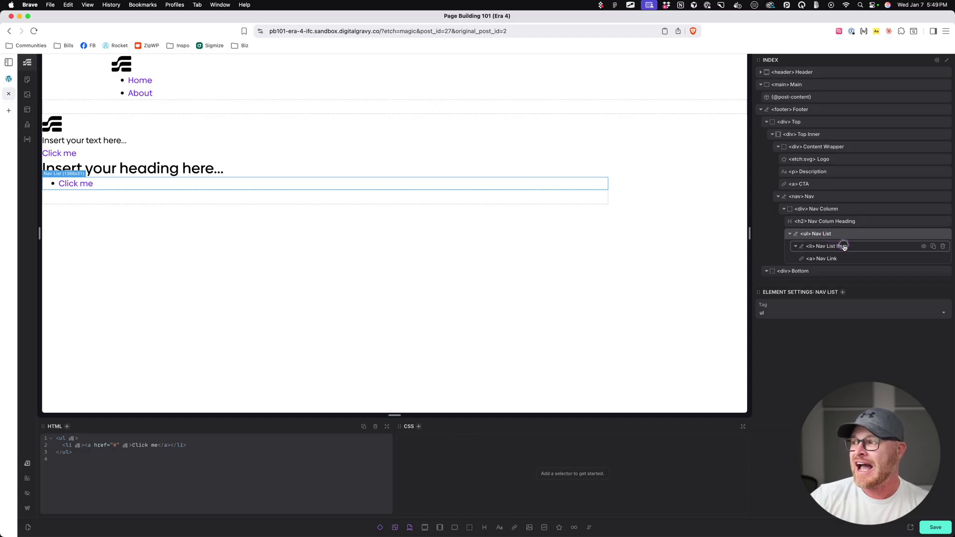
click(842, 248)
click(855, 263)
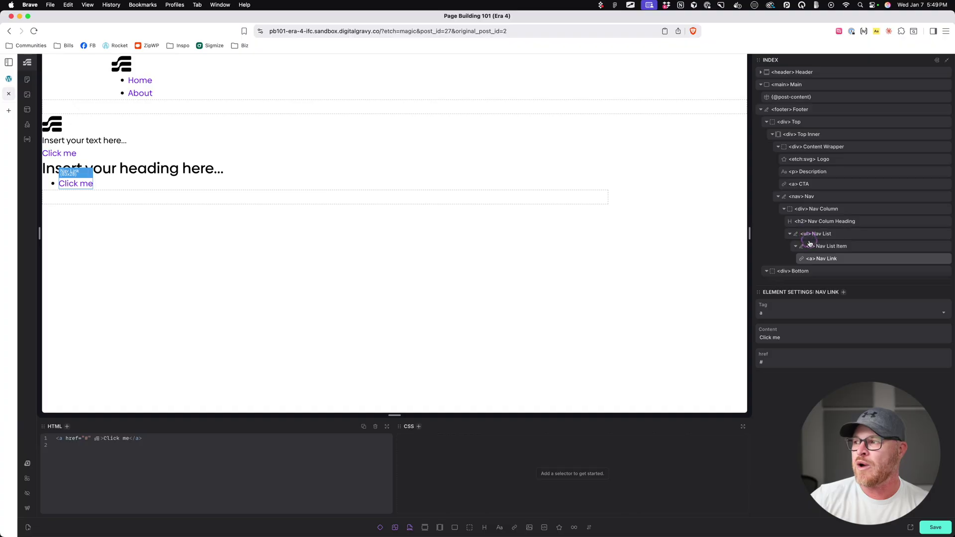
click(790, 234)
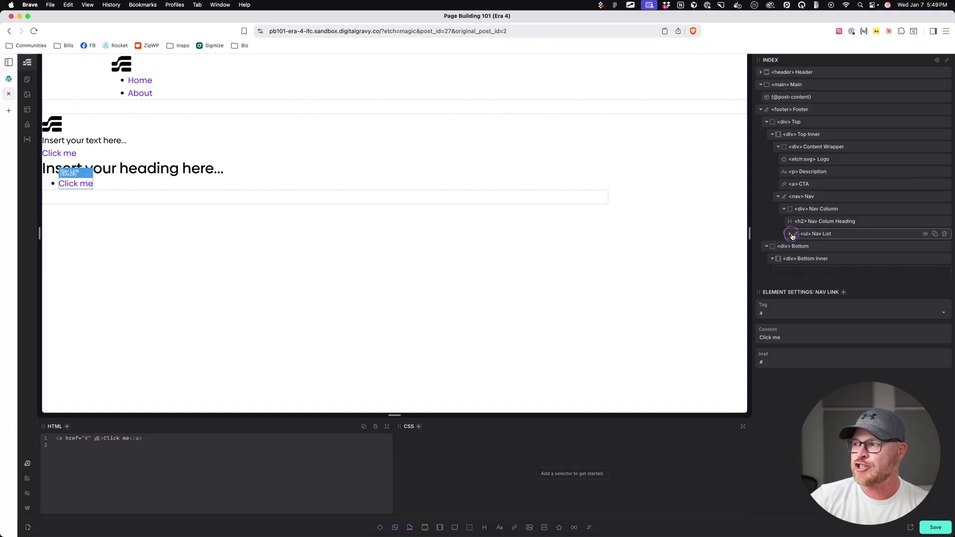
- Duplicate the Nav Column twice to make three columns, and collapse them in the element structure
click(820, 212)
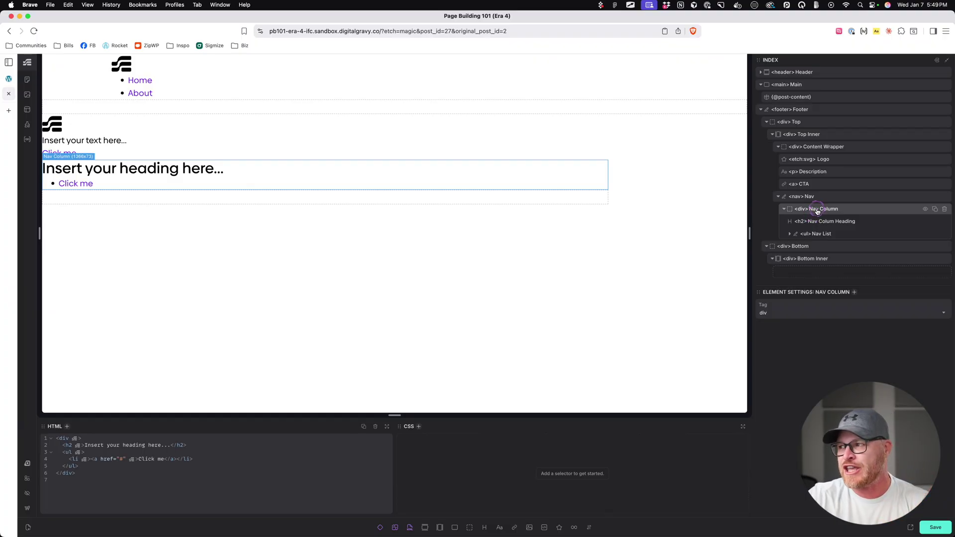
click(935, 210)
click(935, 209)
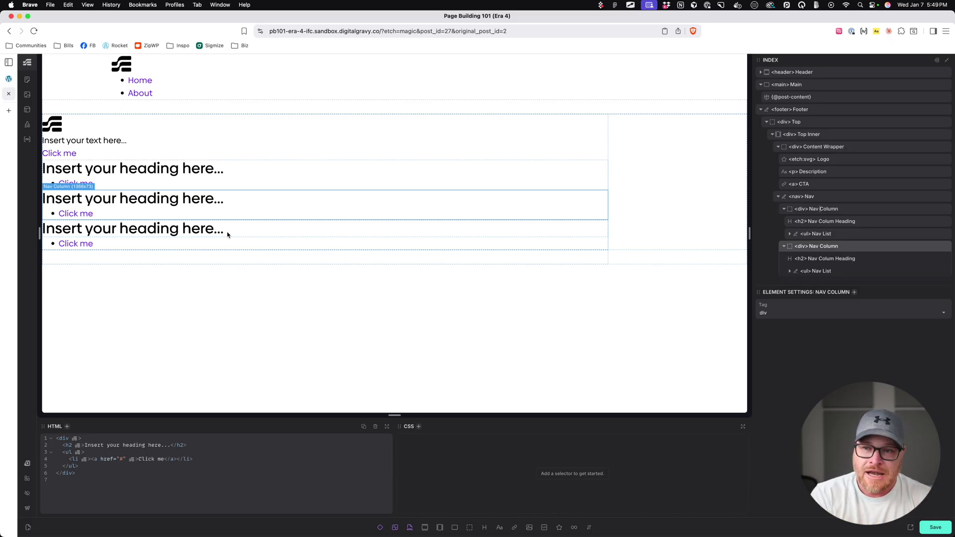
click(784, 246)
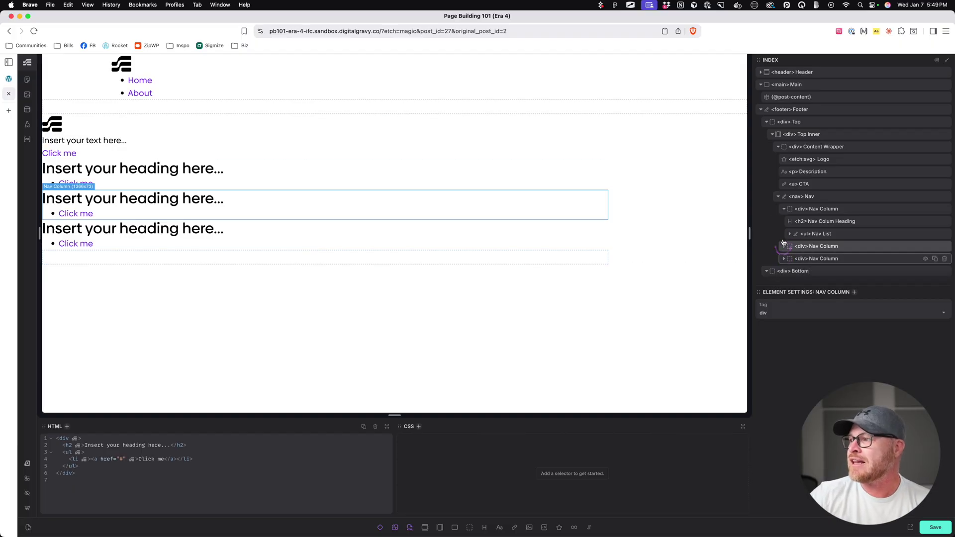
click(784, 208)
- Add an aria-label attribute with the value footer to the Nav element, and collapse Nav in the element structure
click(815, 198)
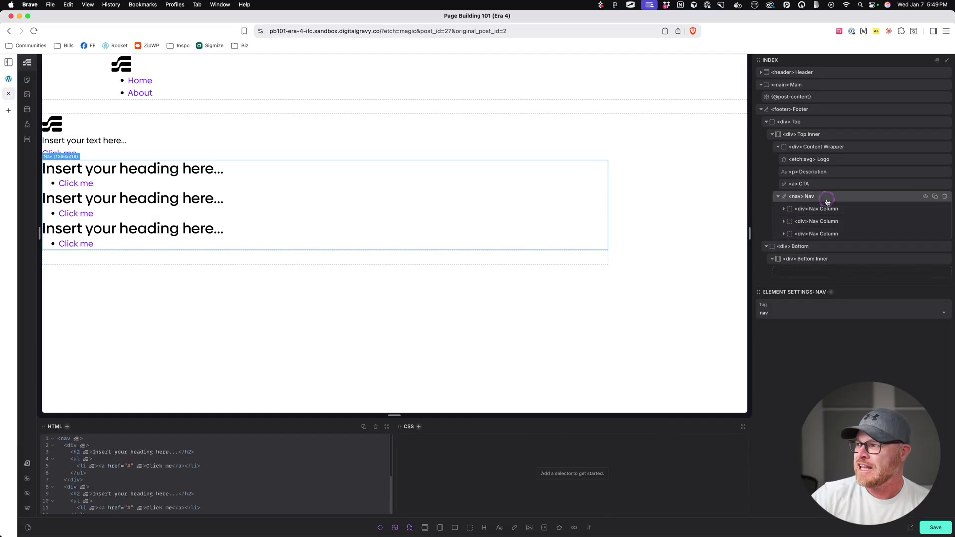
click(784, 209)
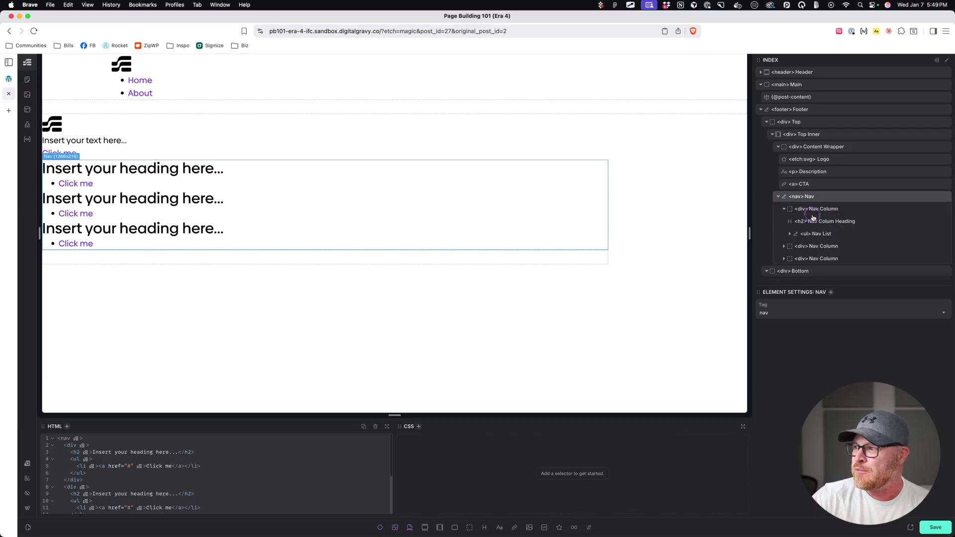
click(790, 233)
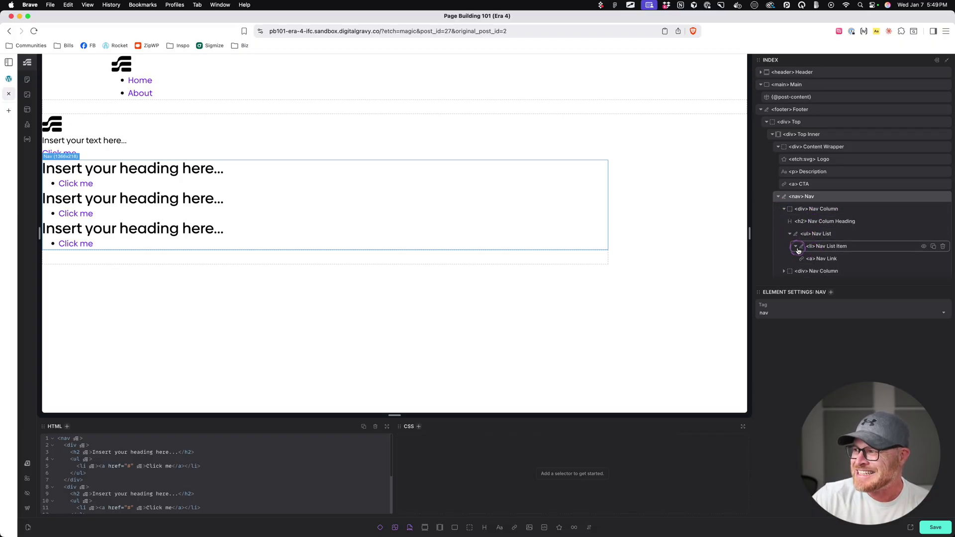
click(809, 197)
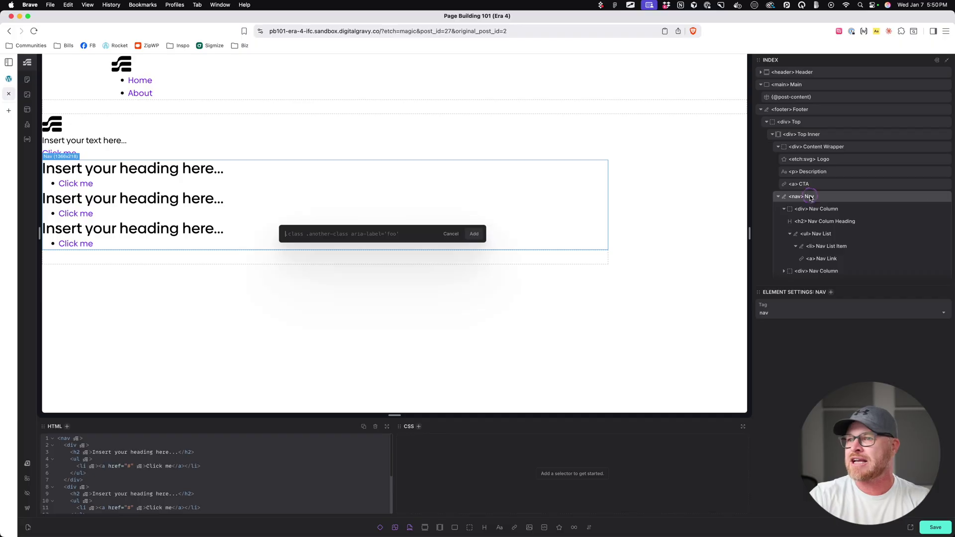
text(ar)
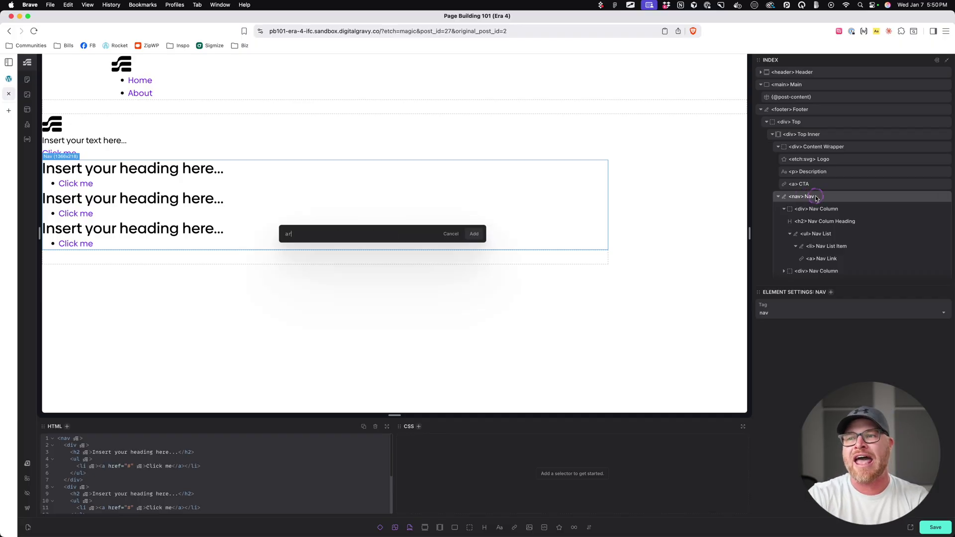
text(ia-label=")
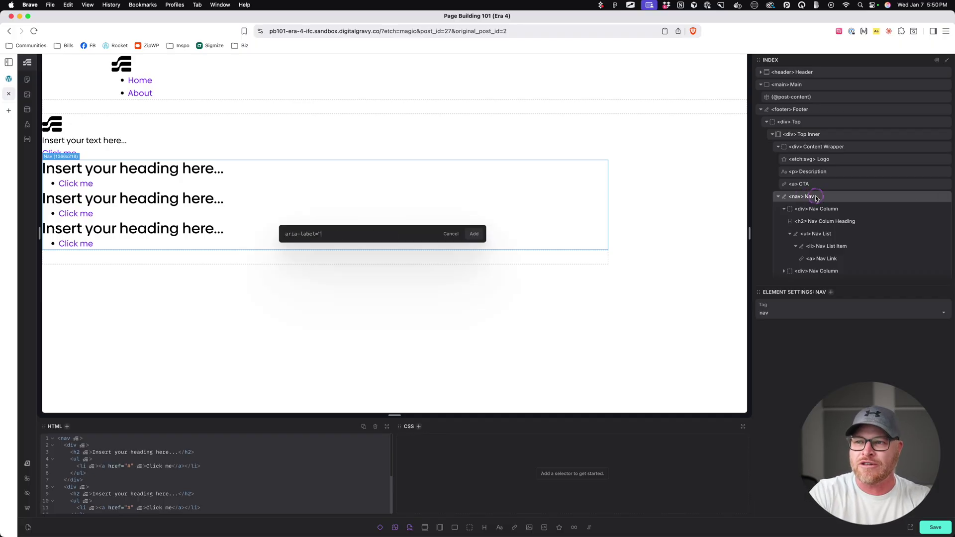
text(footer")
key(Return)
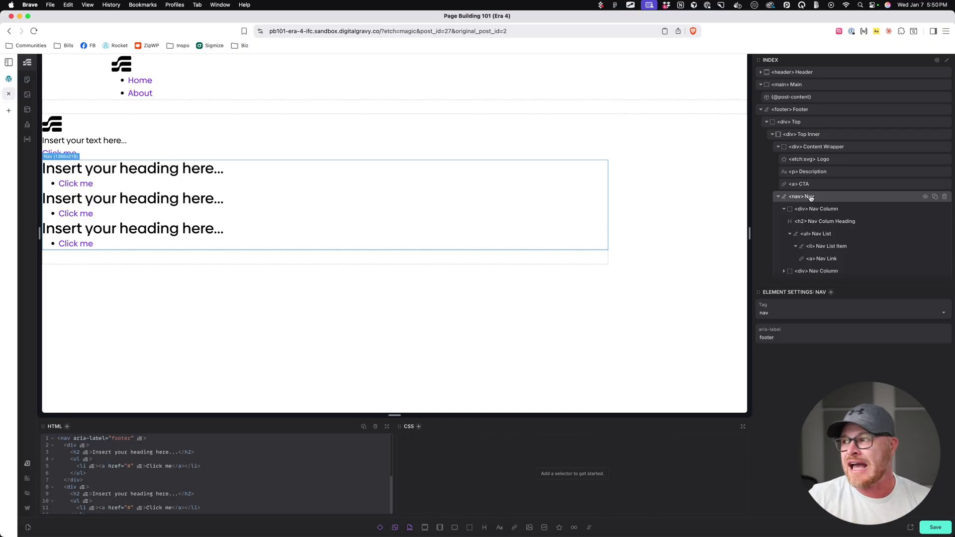
click(813, 199)
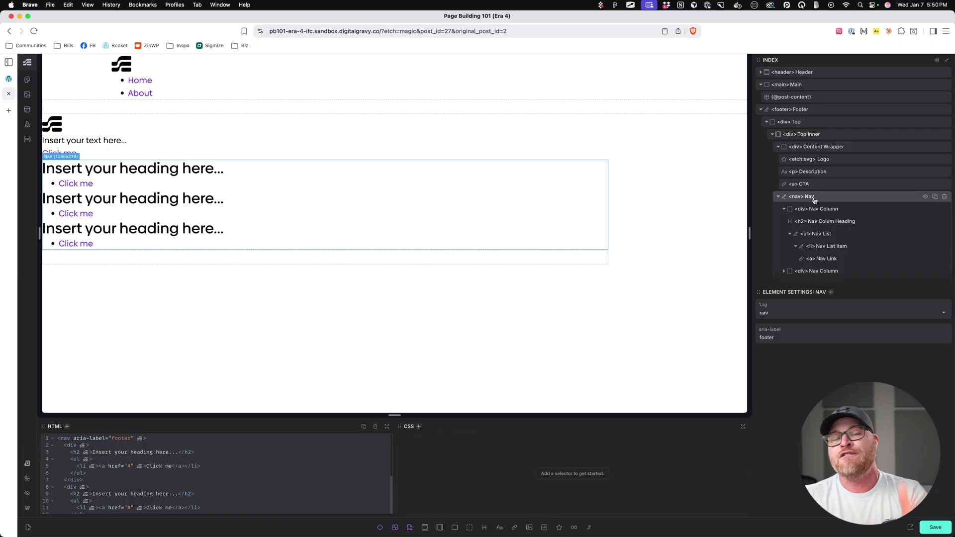
click(814, 201)
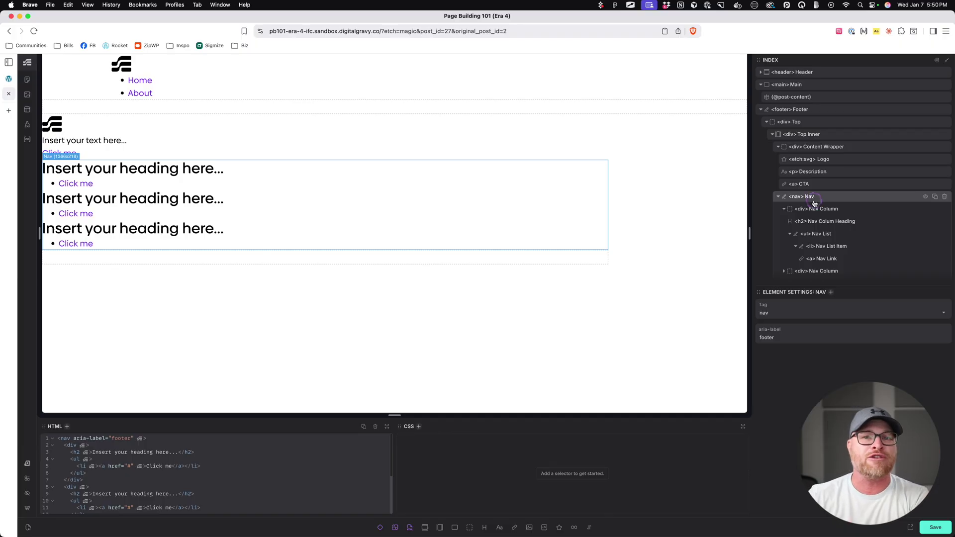
click(779, 197)
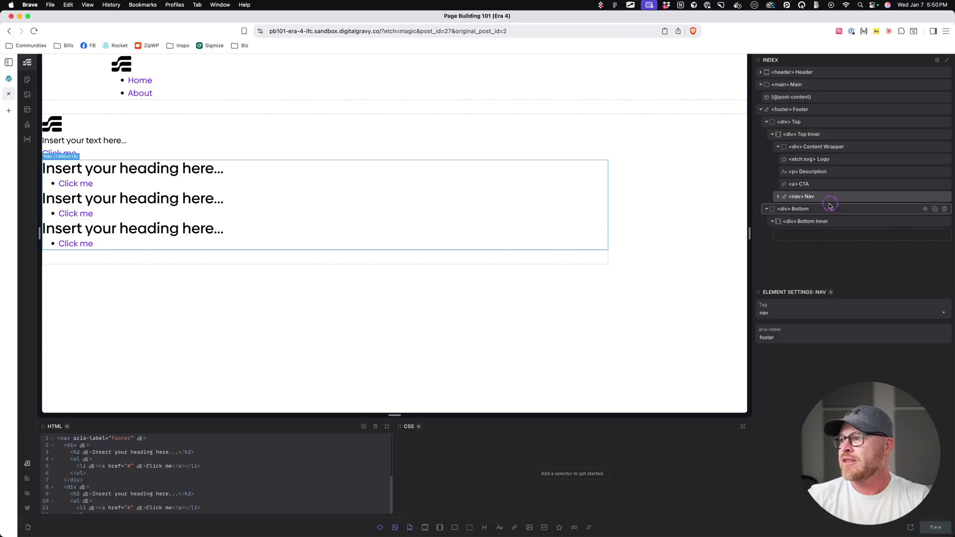
- Switch to the Footer Alpha pattern page and outline the bottom row, its container, the copyright text and the site name
click(153, 103)
click(8, 78)
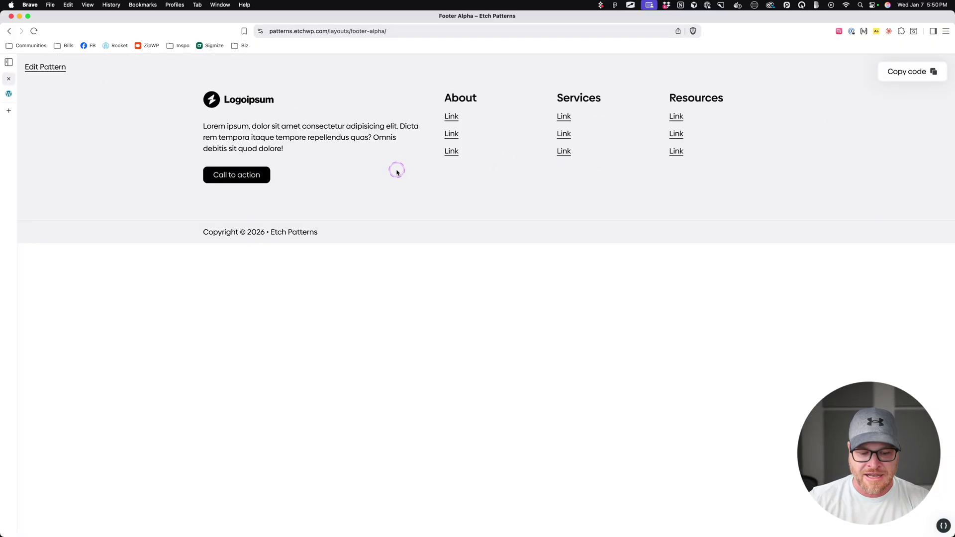
key(ctrl+shift+o)
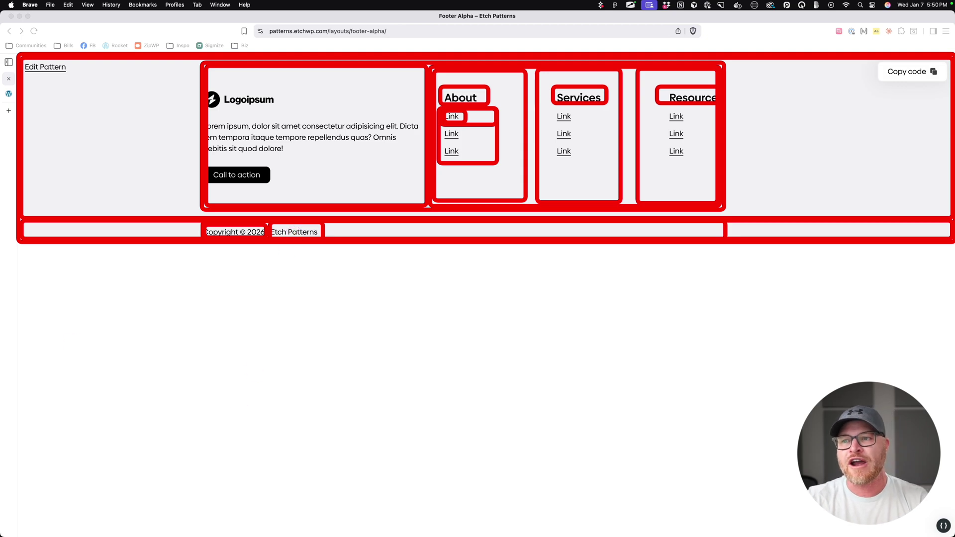
- Return to the Etch template and insert two text elements inside Bottom Inner
click(8, 94)
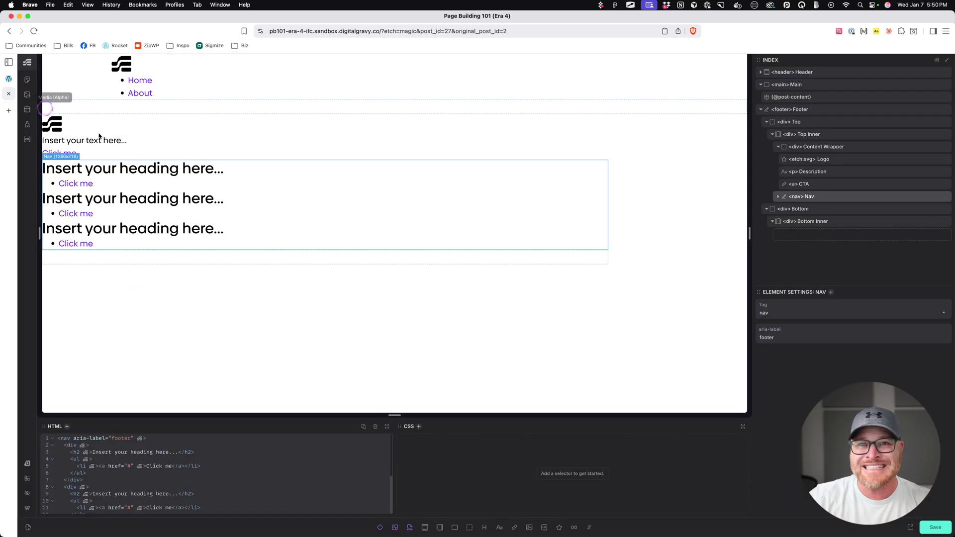
click(830, 222)
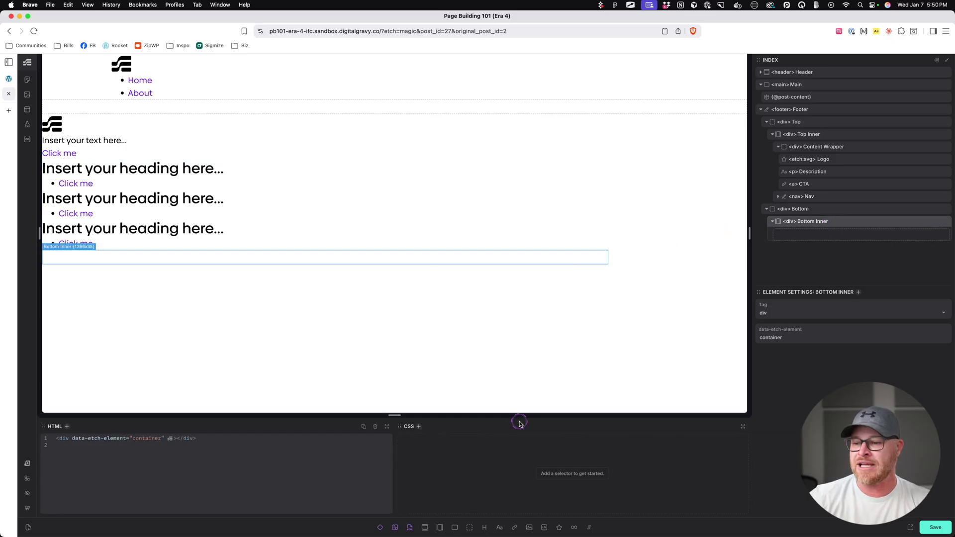
click(500, 527)
click(500, 527)
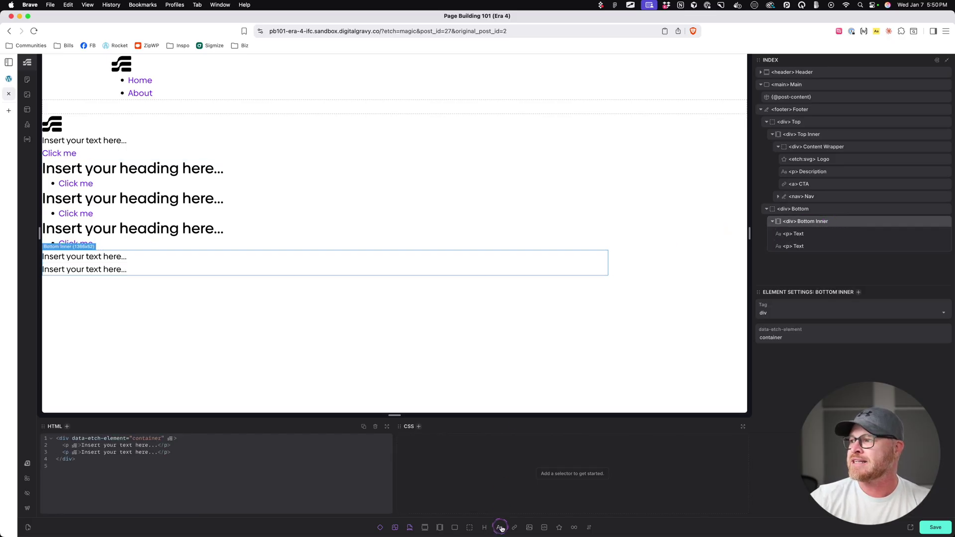
- Name the two text elements in Bottom Inner Copyright and Site Identity, and save the template
double_click(799, 237)
text(Copyright)
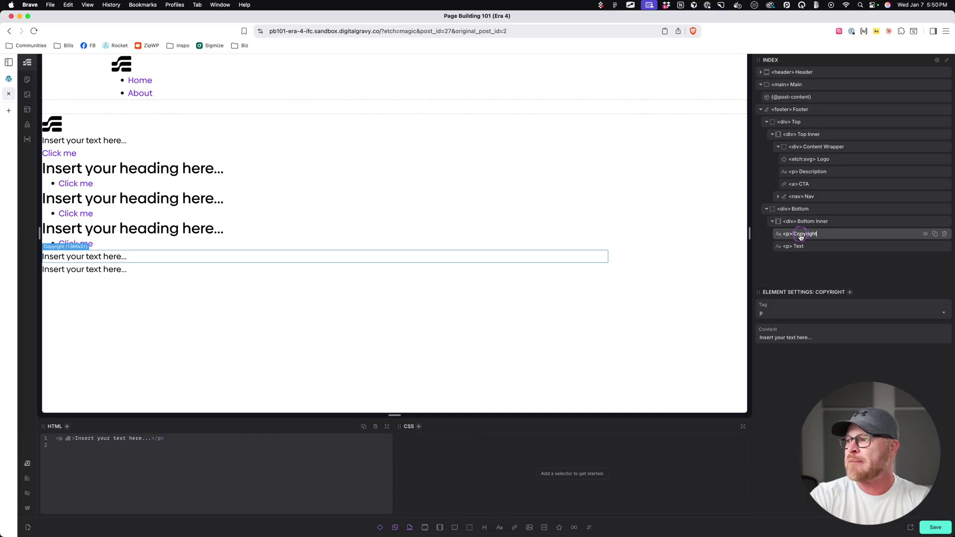
click(799, 246)
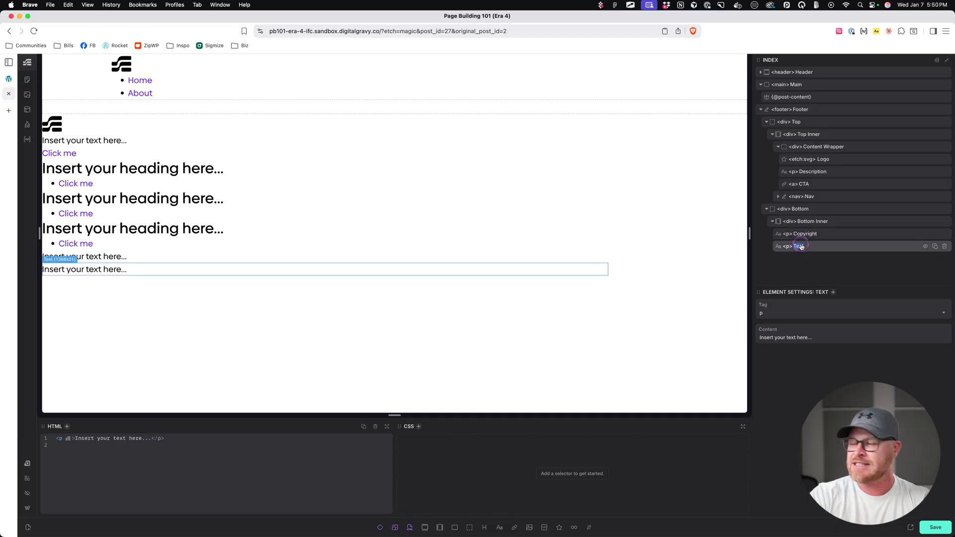
text(Site Identif)
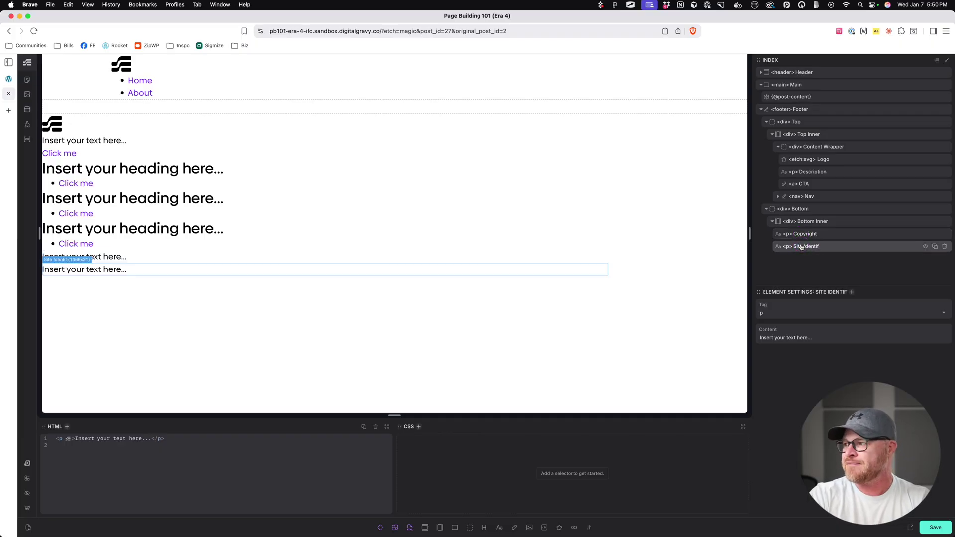
key(BackSpace)
text(ty)
click(798, 235)
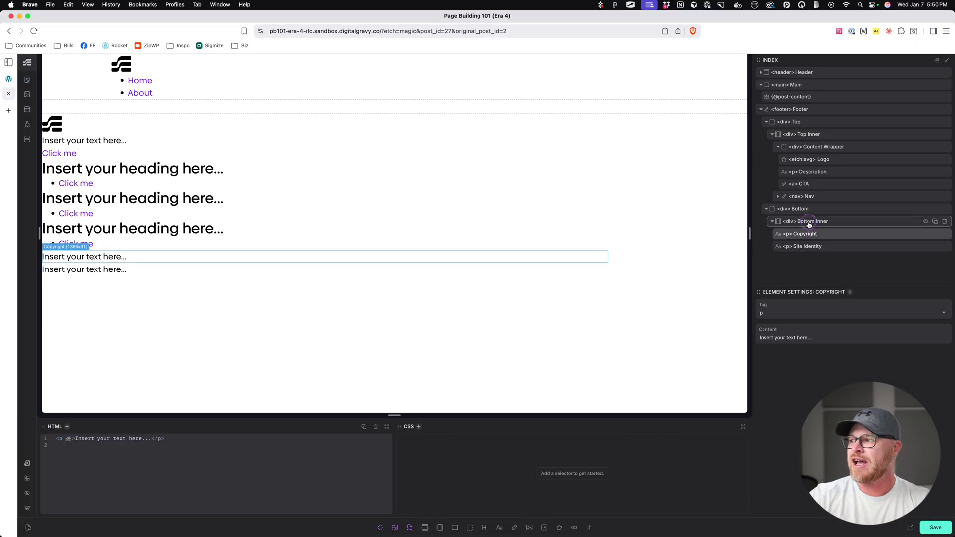
click(809, 227)
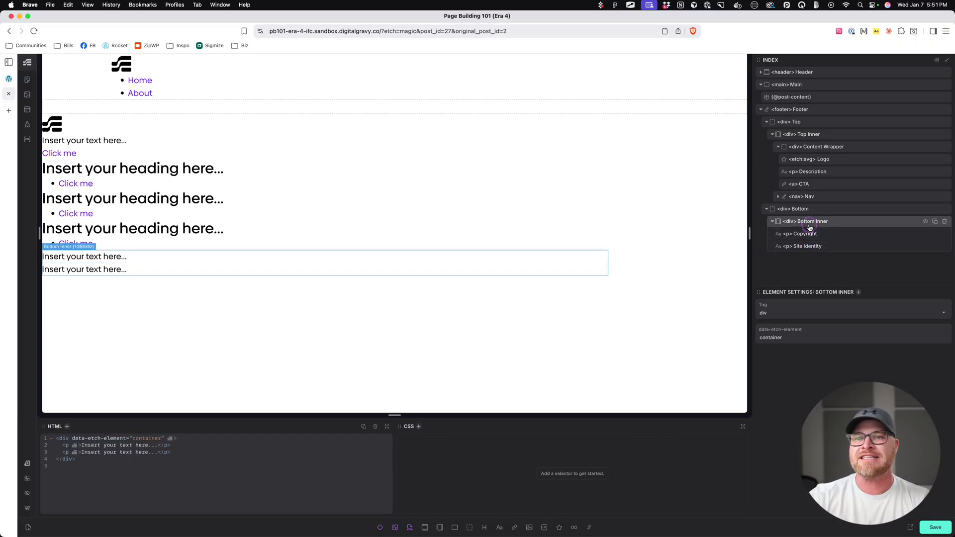
key(super+s)
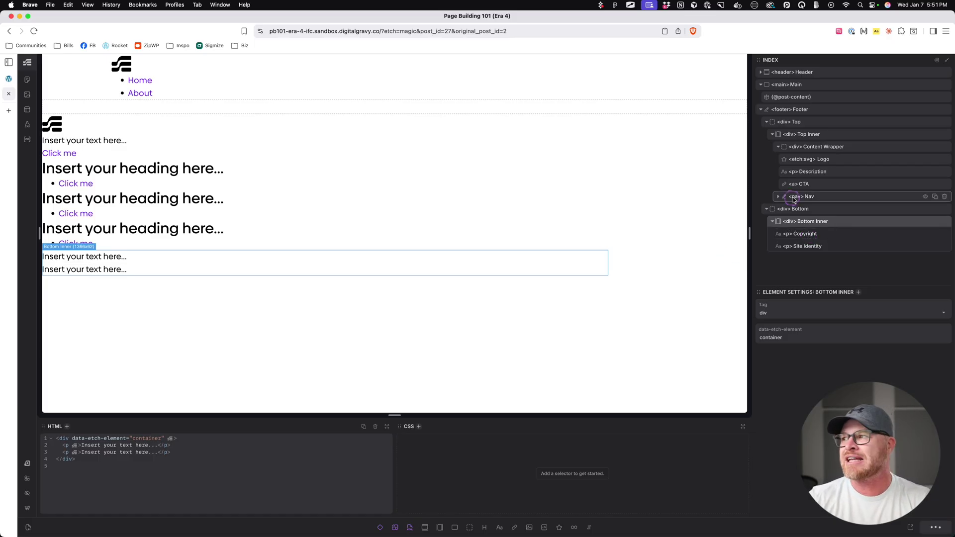
- View the page's front end and open the footer's markup in the browser's element inspector
click(76, 106)
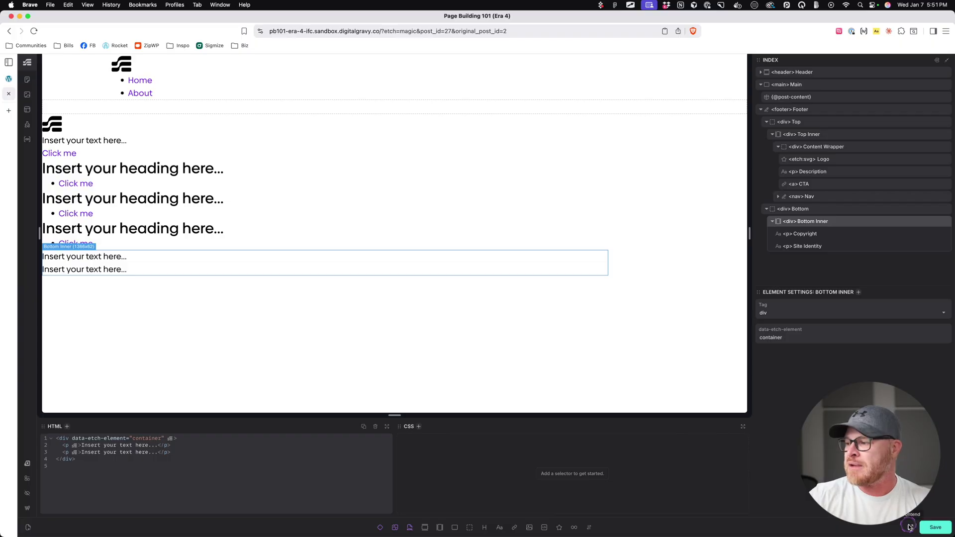
click(28, 527)
scroll(95, 208, down, 10)
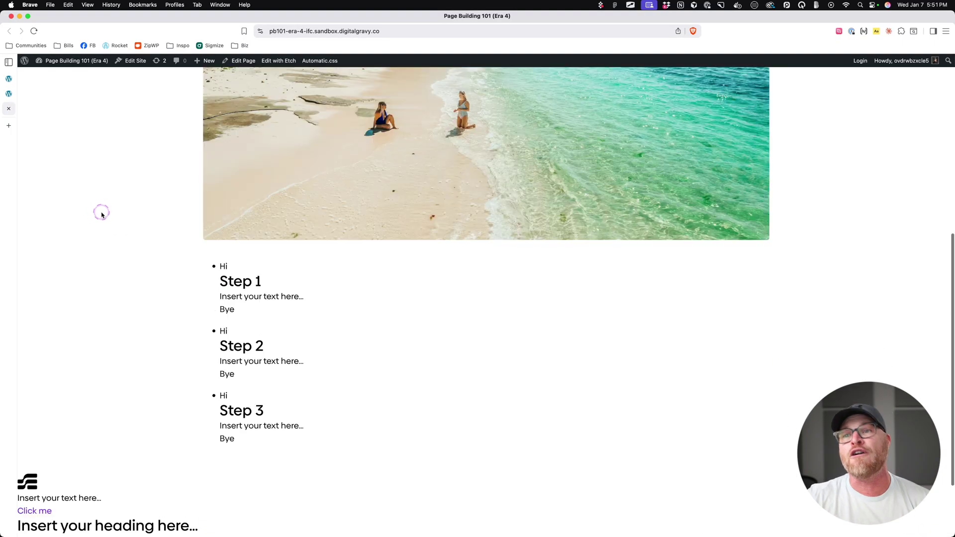
right_click(172, 390)
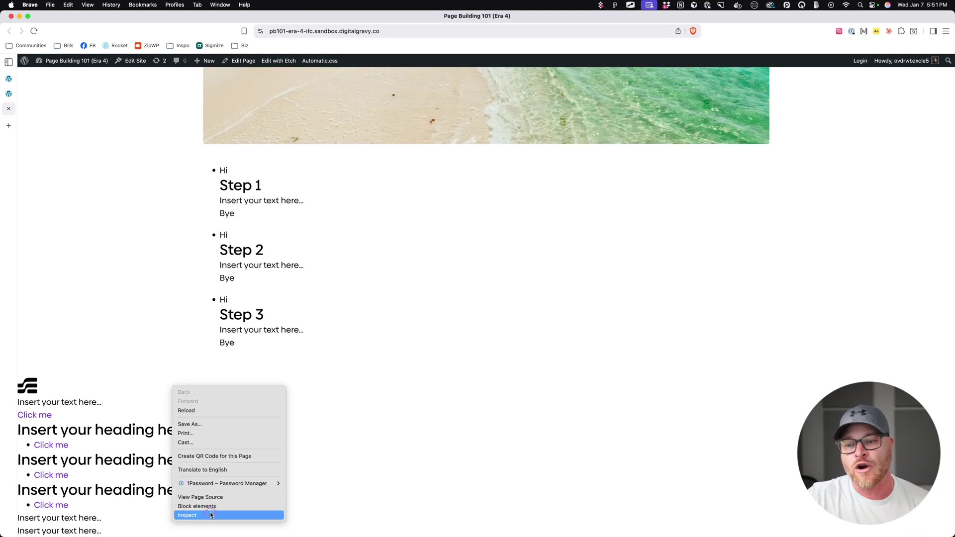
click(209, 511)
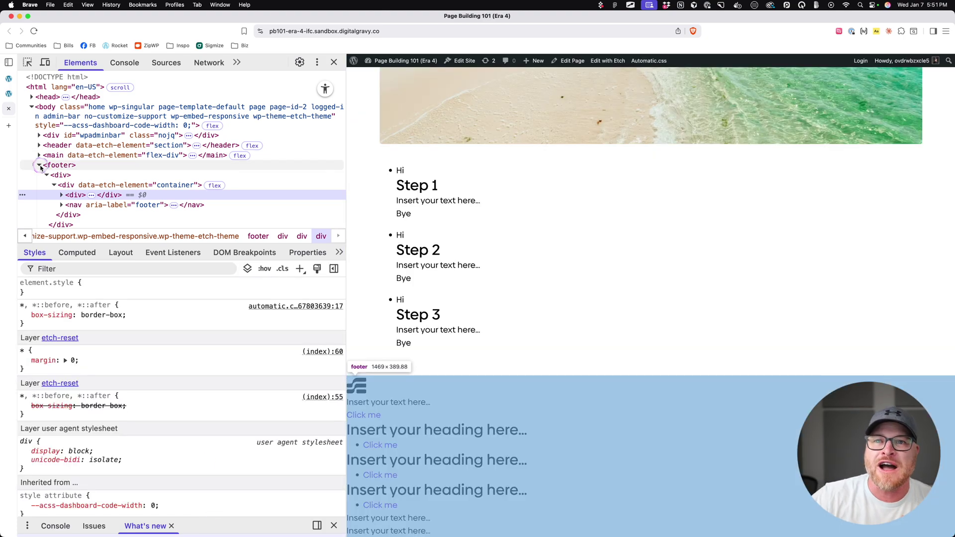
- Collapse the footer node and delete the wpadminbar div from the inspected page's body
click(38, 165)
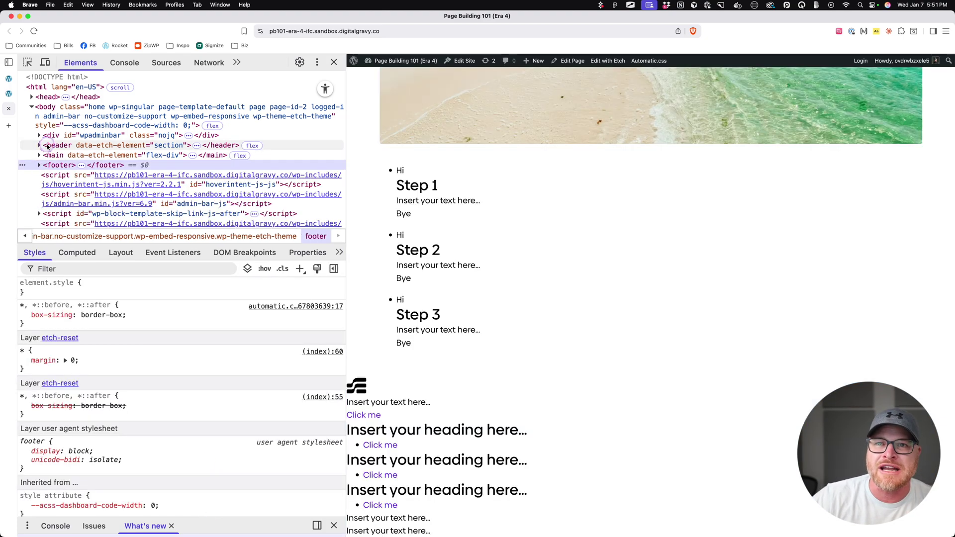
click(55, 135)
key(Delete)
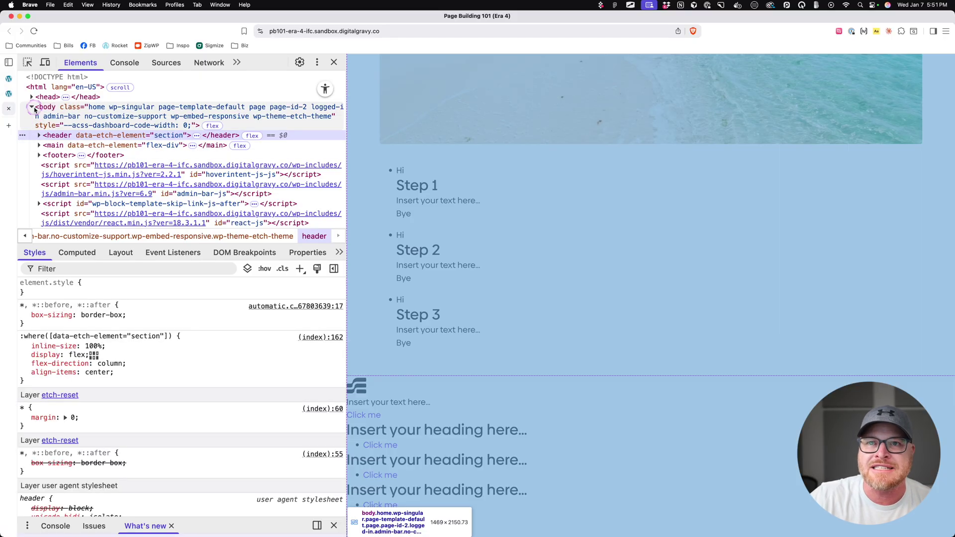
click(35, 109)
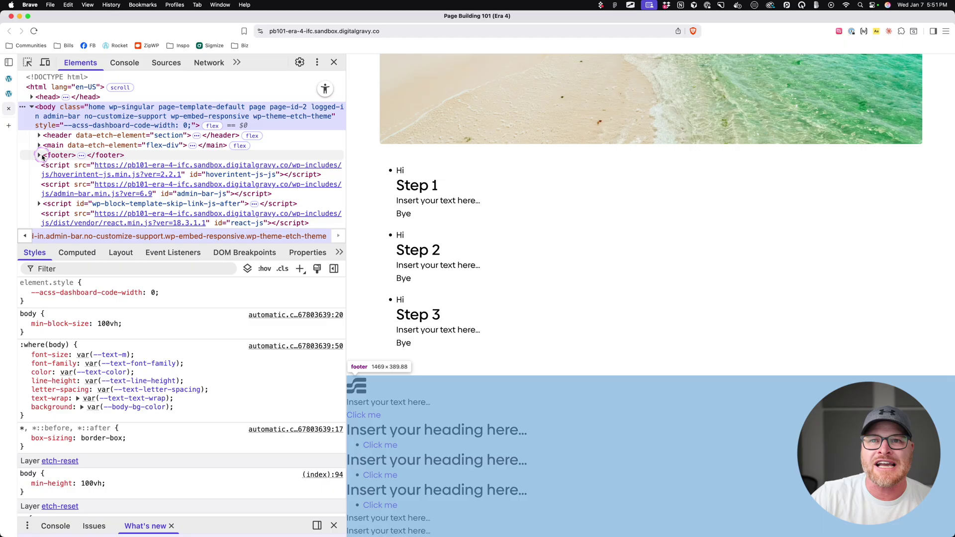
- Expand the footer's top div down to its content wrapper, nav, first column and list item to examine the markup
click(38, 156)
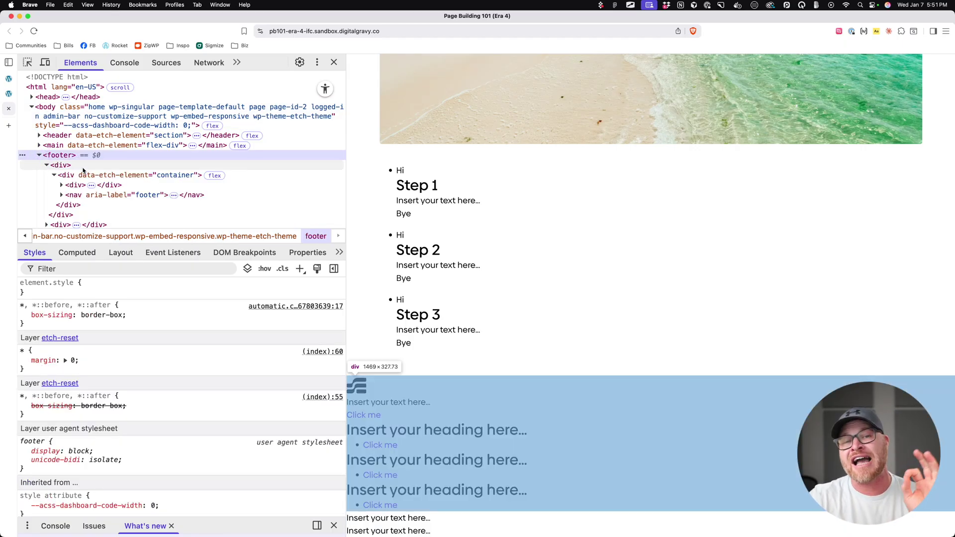
click(69, 176)
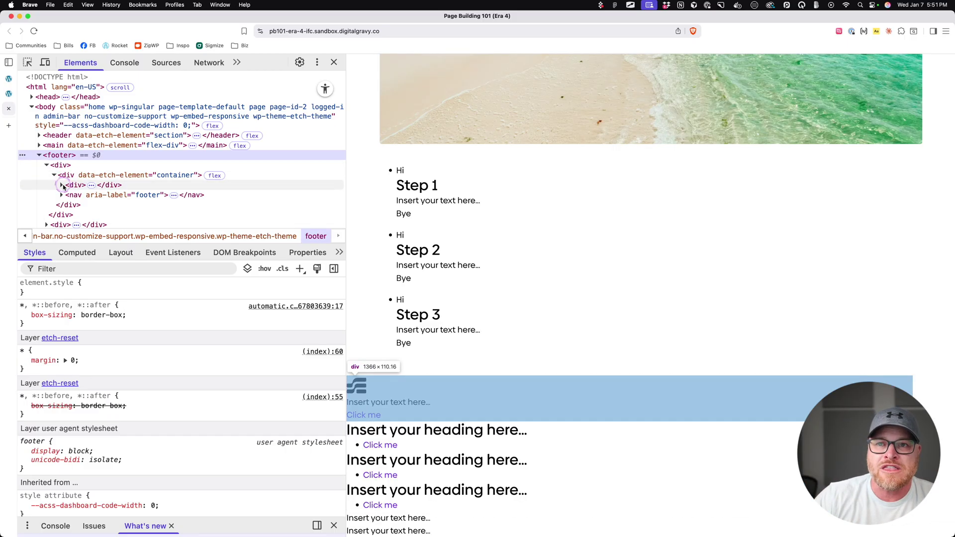
click(61, 184)
scroll(94, 200, down, 1)
scroll(94, 200, down, 1)
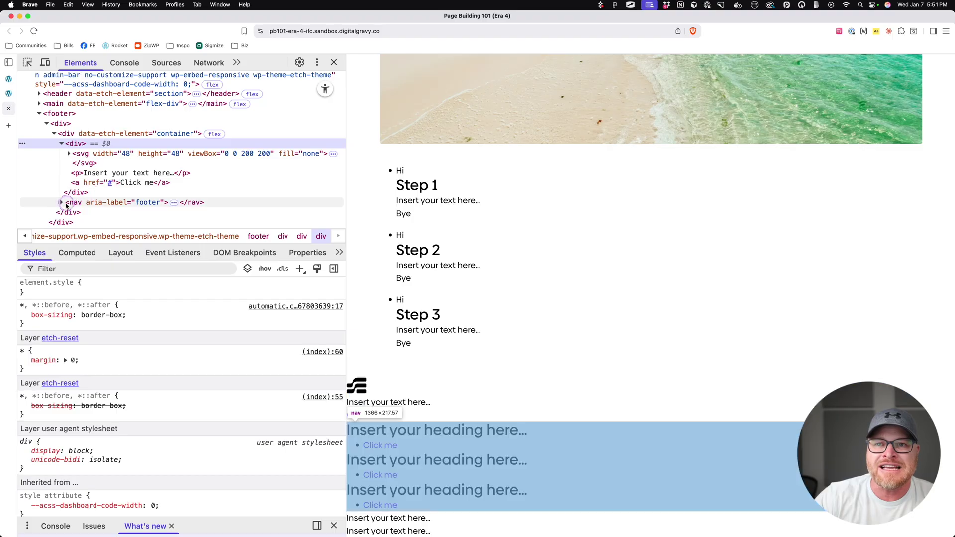
click(62, 202)
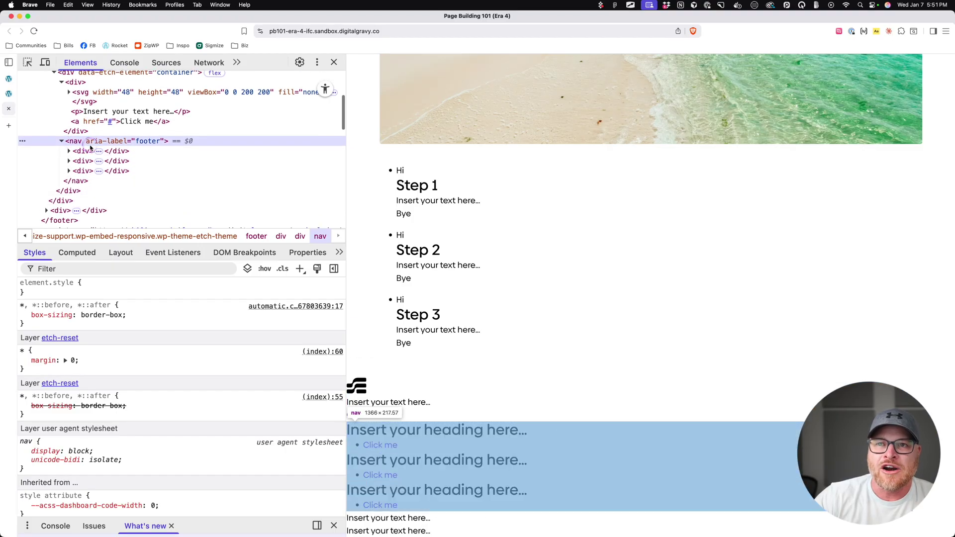
click(69, 152)
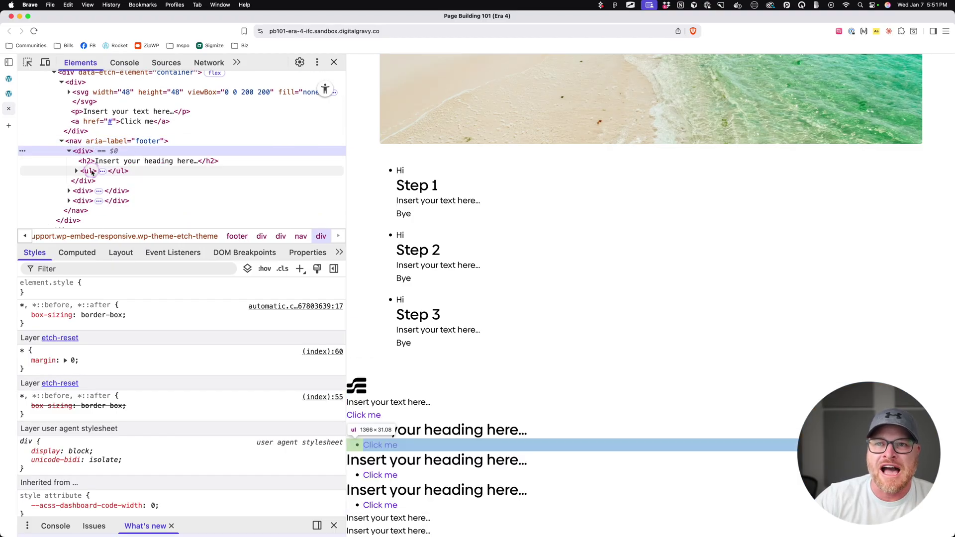
click(77, 171)
click(84, 181)
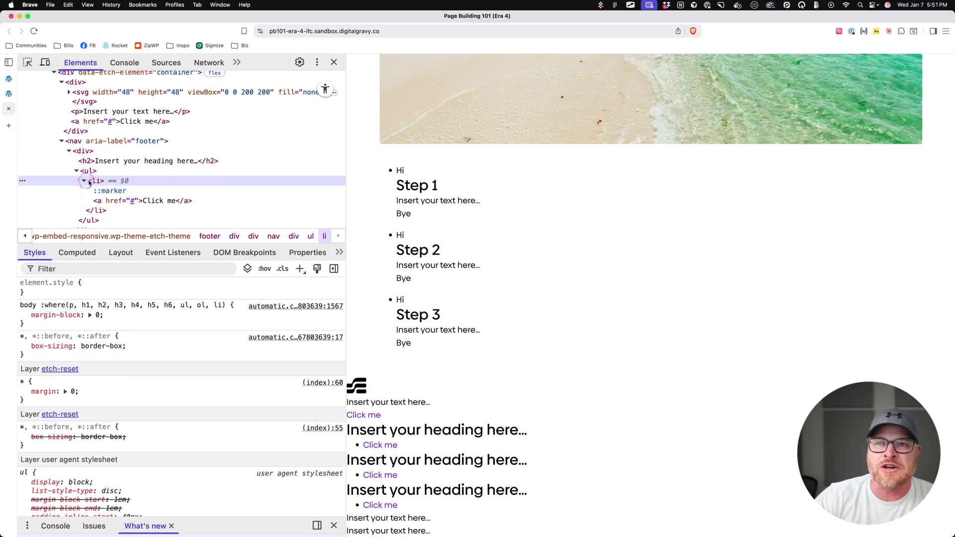
- Expand the footer's bottom div and its container to examine the bottom row's markup
scroll(117, 218, down, 2)
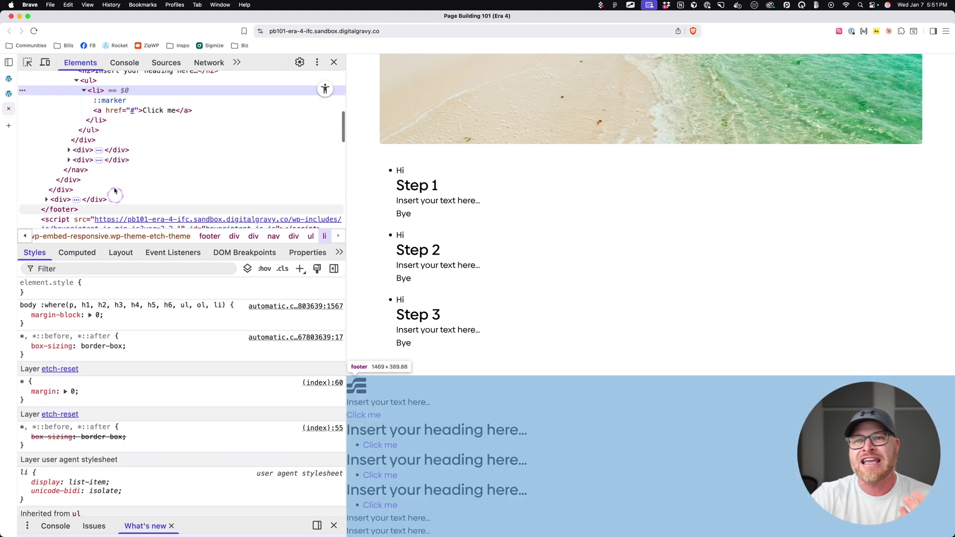
click(48, 200)
click(46, 199)
scroll(97, 149, down, 3)
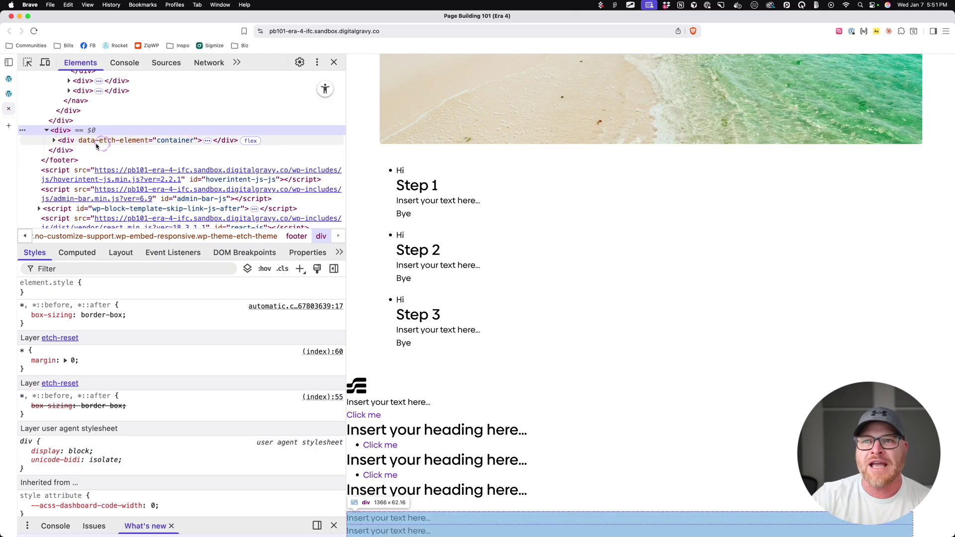
click(53, 140)
click(69, 141)
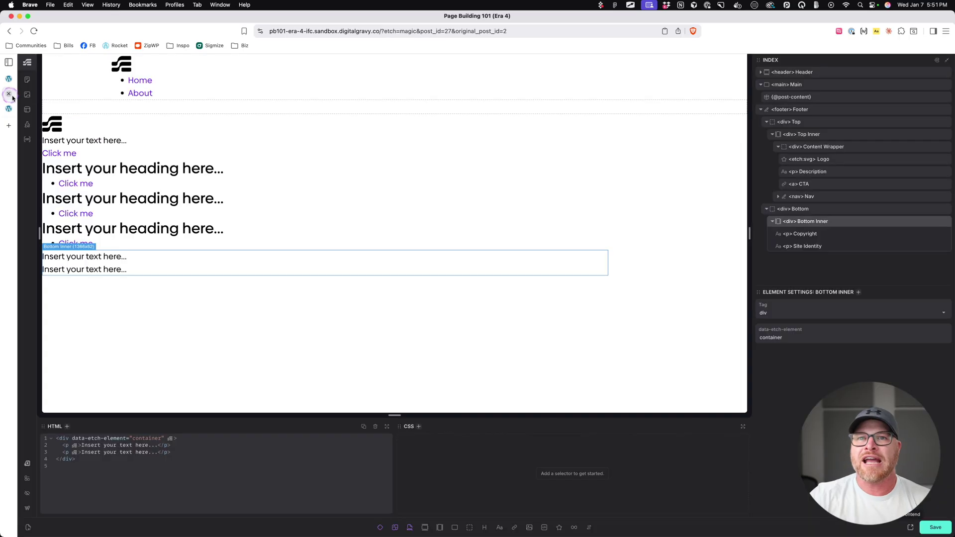
- Return to the Etch template and set the Copyright element's text to "Copyright 2026"
double_click(87, 259)
text(Co)
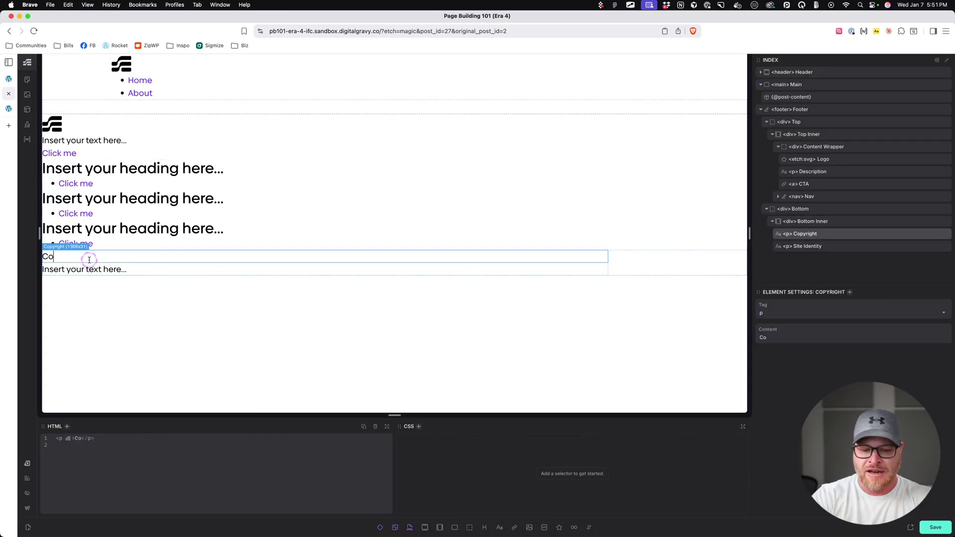
text(pyright 2026)
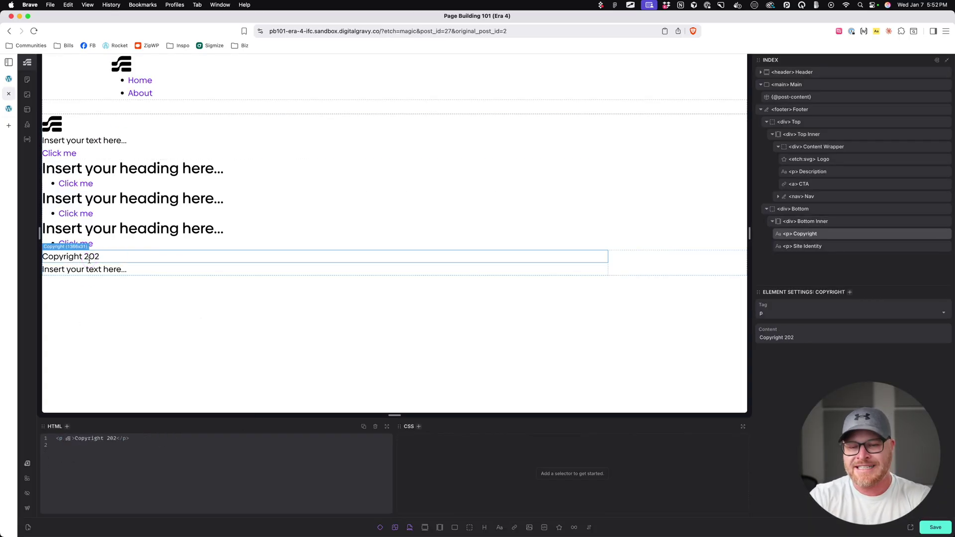
- Set the Site Identity element's text to "Bali Travel Site"
double_click(93, 270)
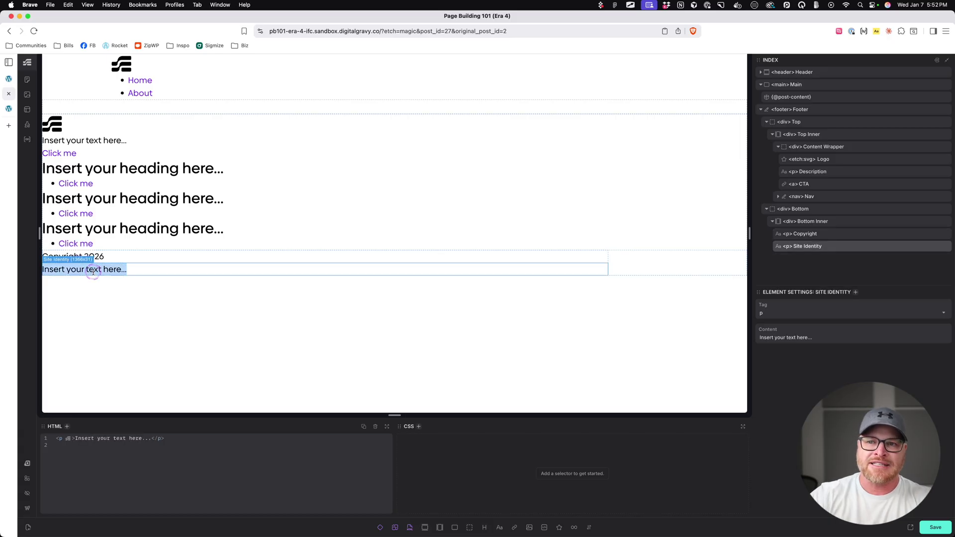
text(Bali)
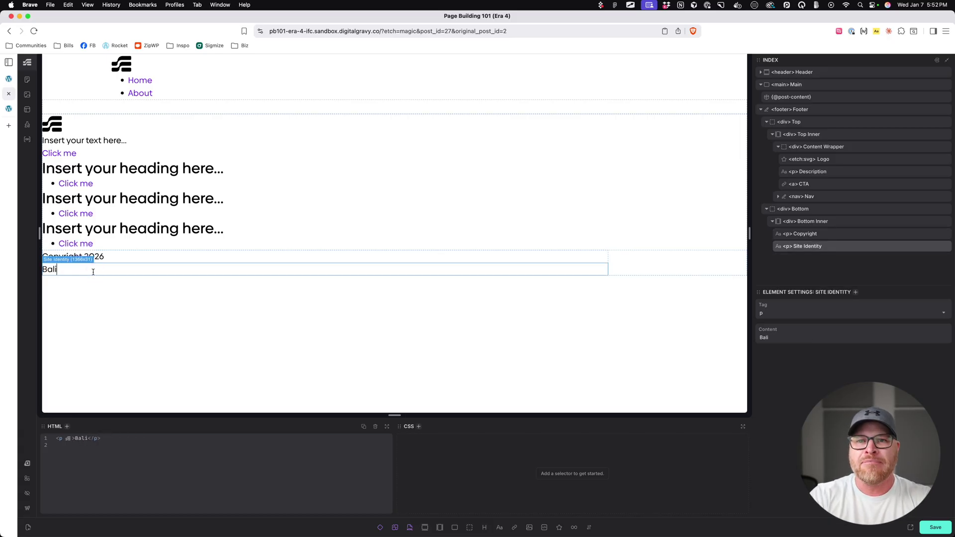
text( Travel Site)
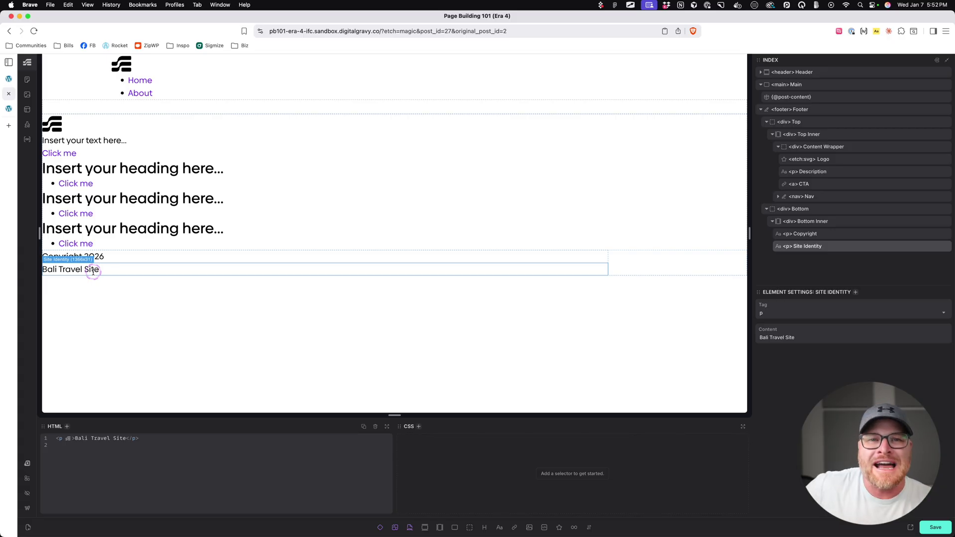
click(94, 286)
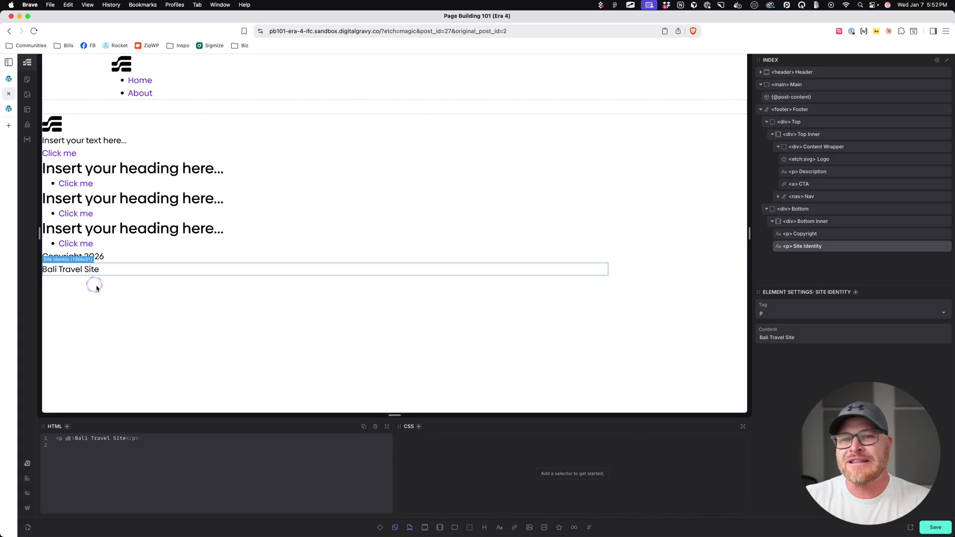
- Highlight the year in the copyright text and the site name text in turn to examine these static values
click(179, 226)
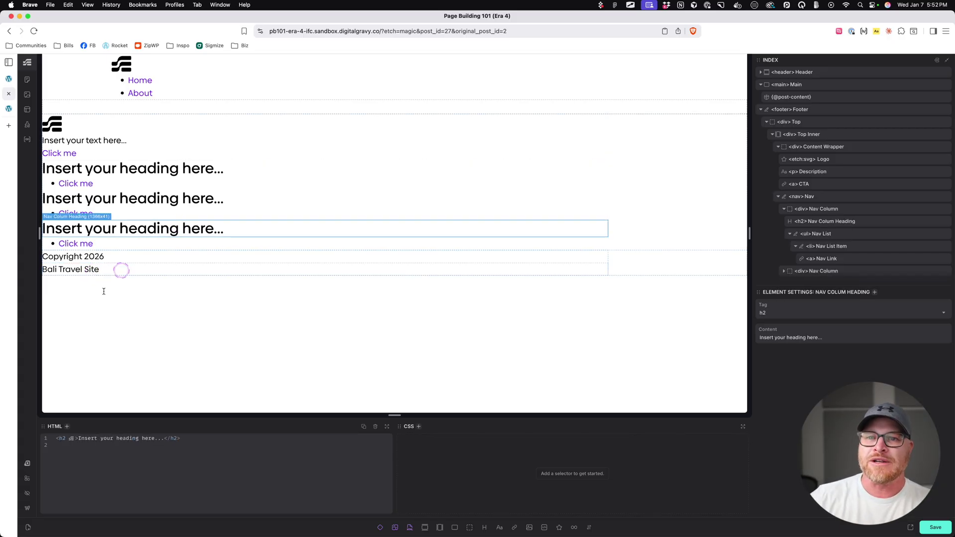
click(101, 261)
double_click(102, 258)
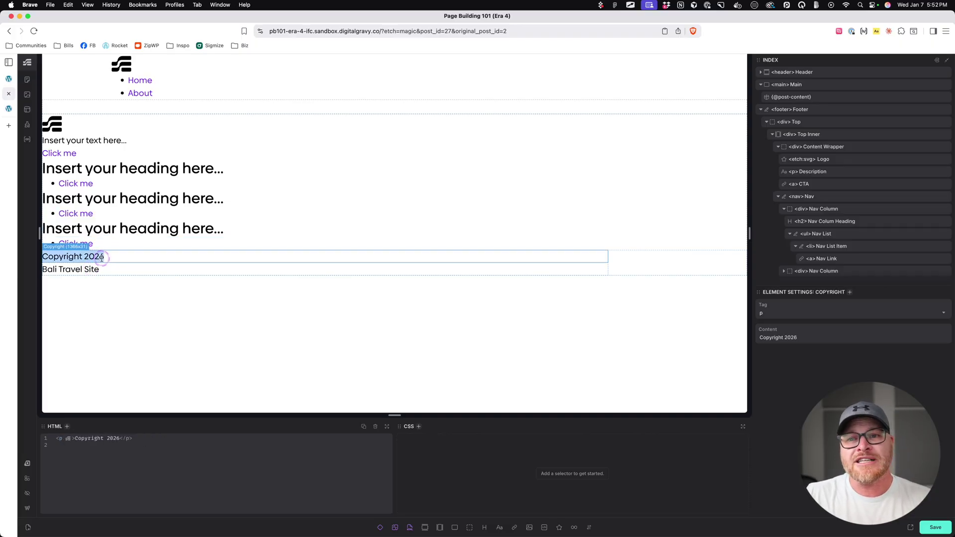
click(85, 269)
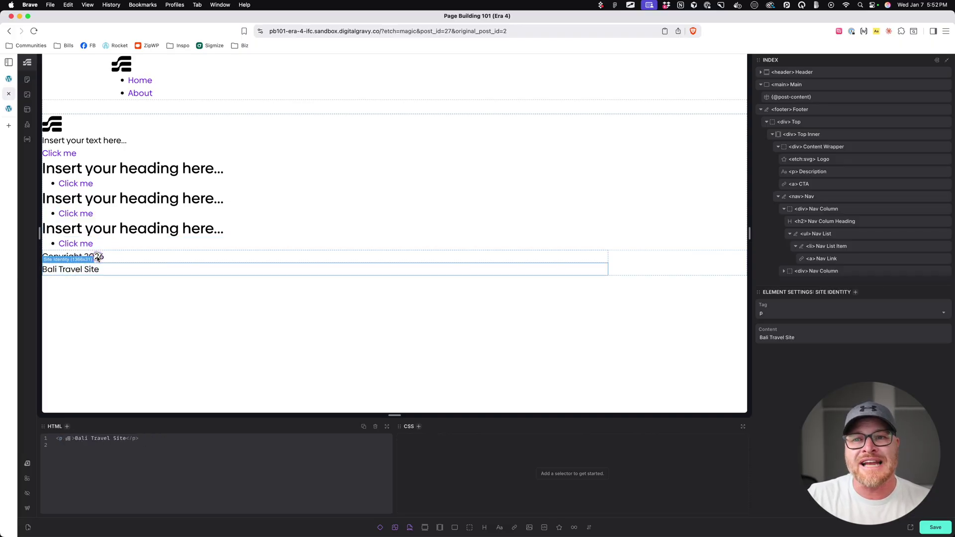
click(99, 256)
double_click(100, 256)
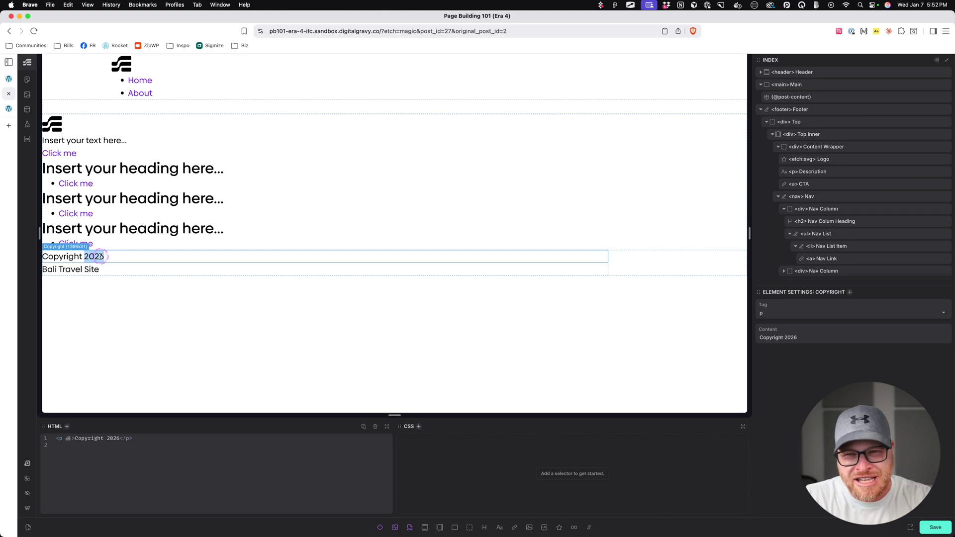
click(86, 269)
double_click(86, 269)
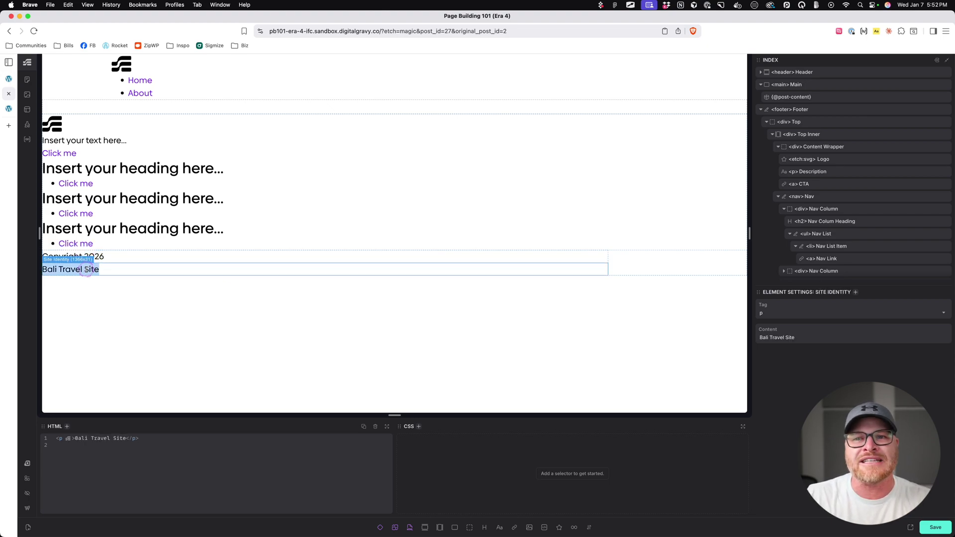